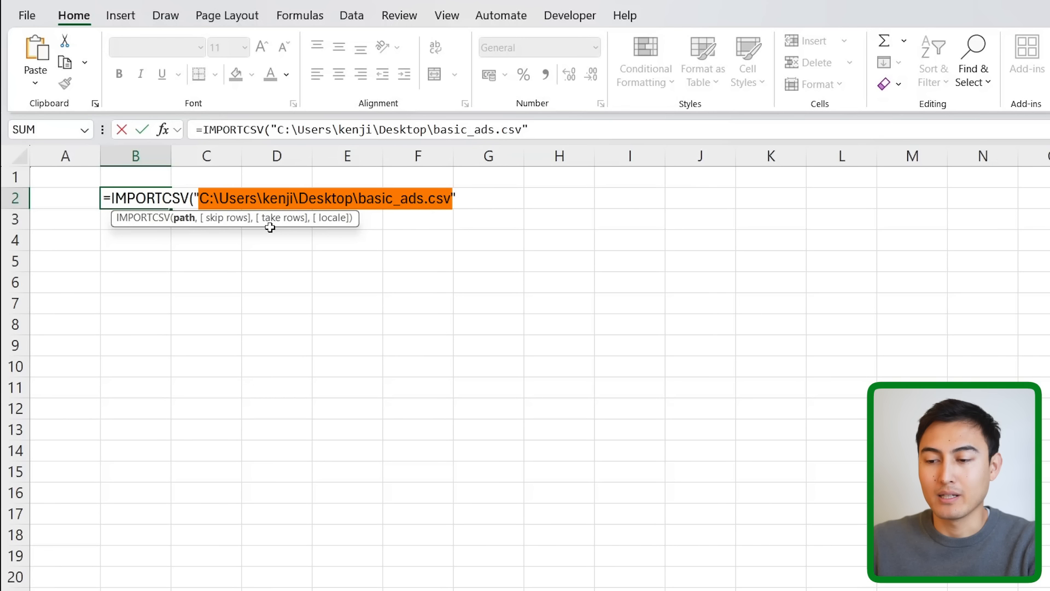
Step: Complete the IMPORTCSV formula in B2 for basic_ads.csv, autofit column B and check the extent of the imported data
type(")")
key("Return")
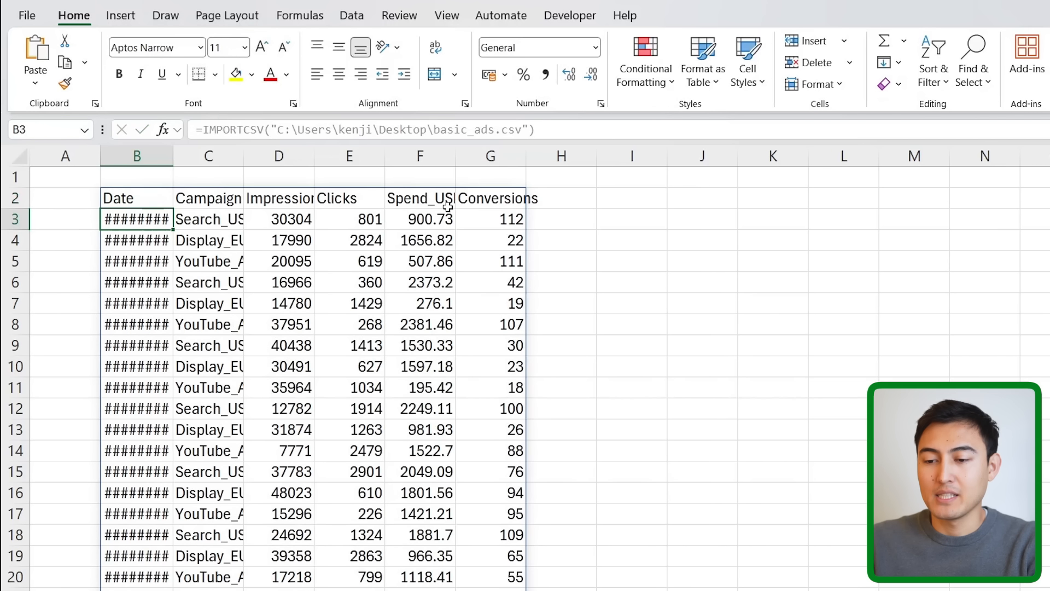
double_click(166, 160)
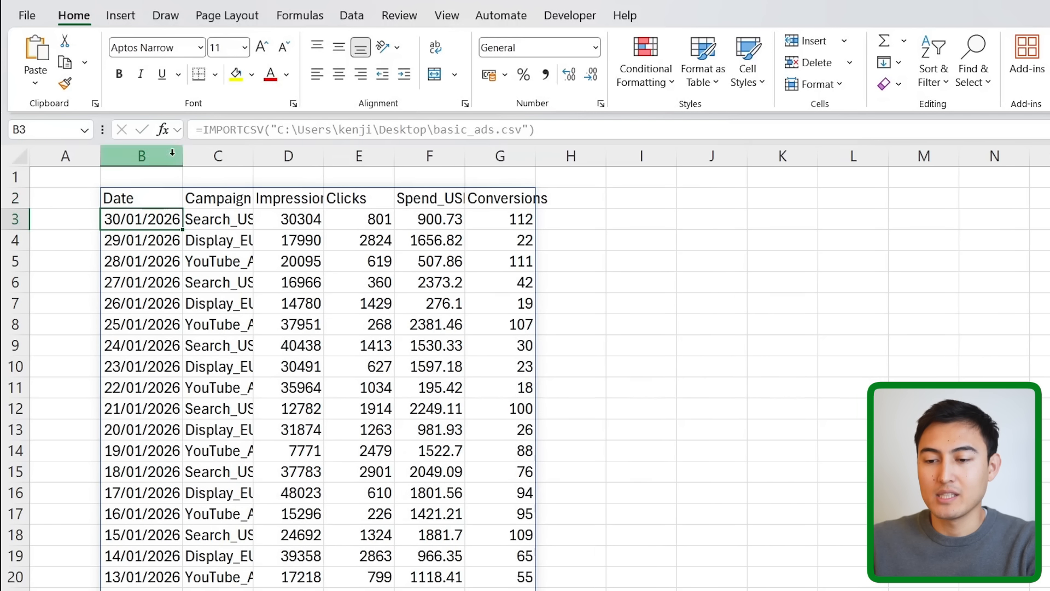
key("ctrl+Down")
key("ctrl+Up")
key("ctrl+Up")
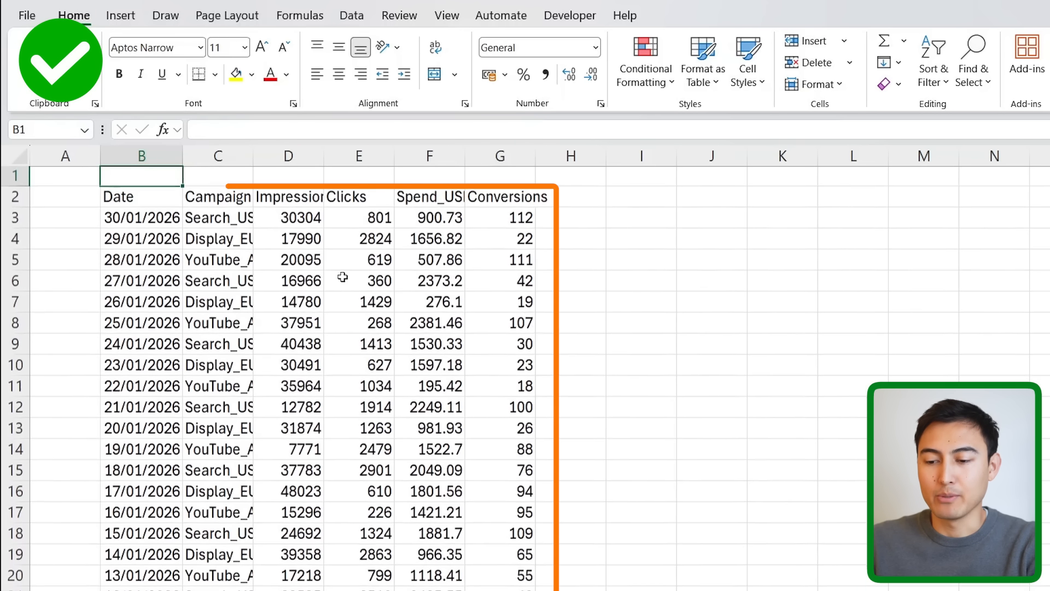
Step: Add a skip rows argument of 1 to the IMPORTCSV formula in B2
key("Down")
left_click(547, 137)
key("Left")
type(",")
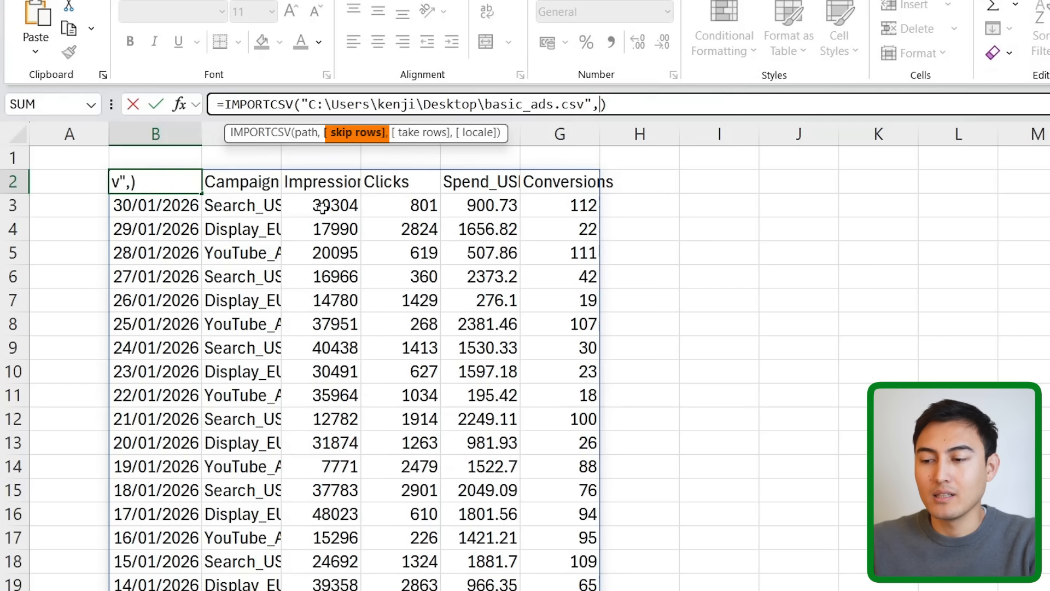
type("1")
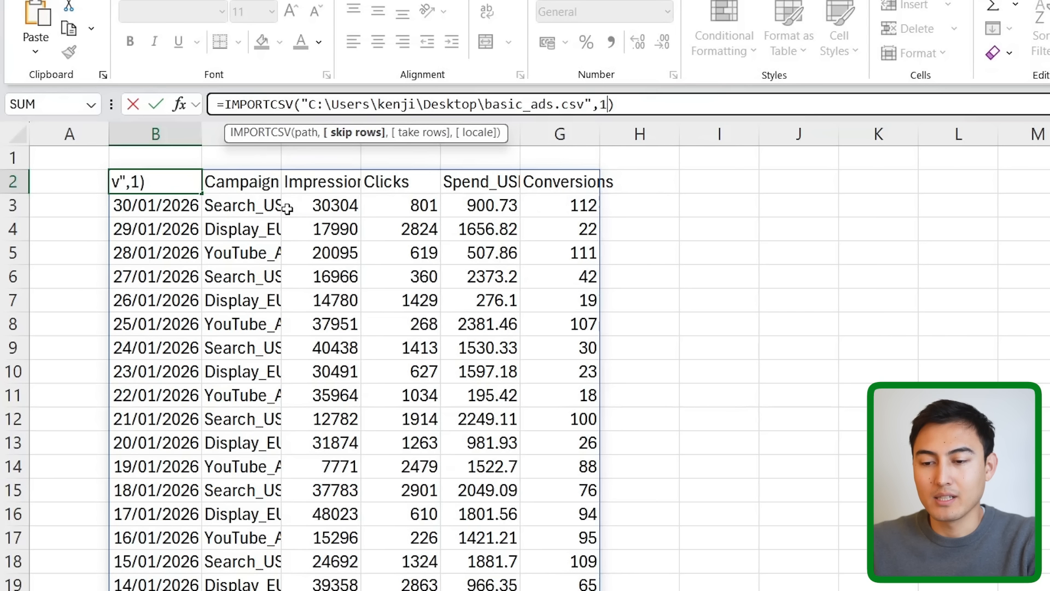
key("Return")
key("Up")
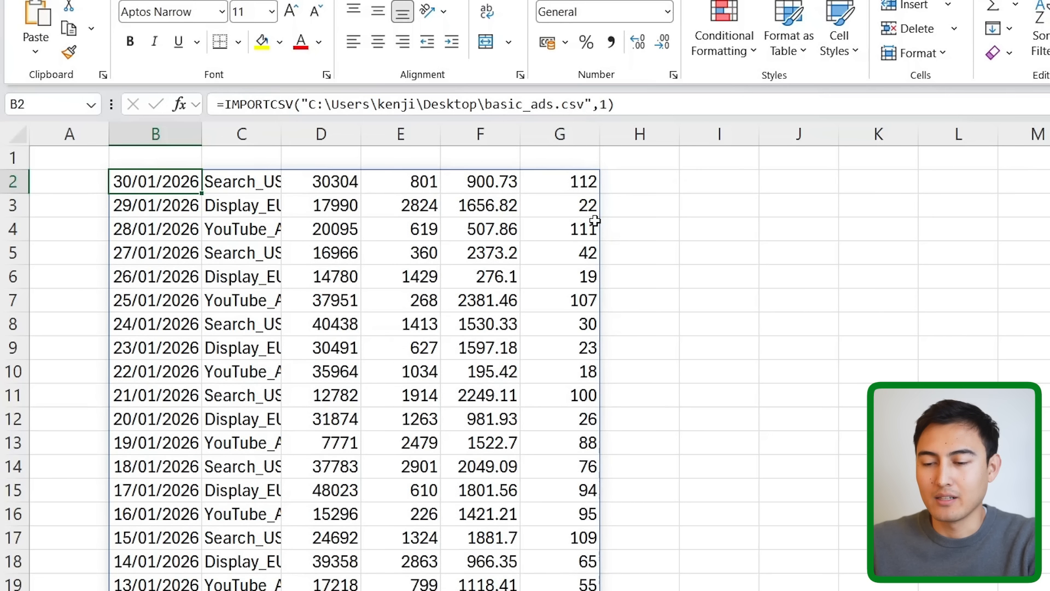
Step: Leave the skip rows argument of B2's IMPORTCSV formula empty and set take rows to 11
left_click(611, 105)
key("BackSpace")
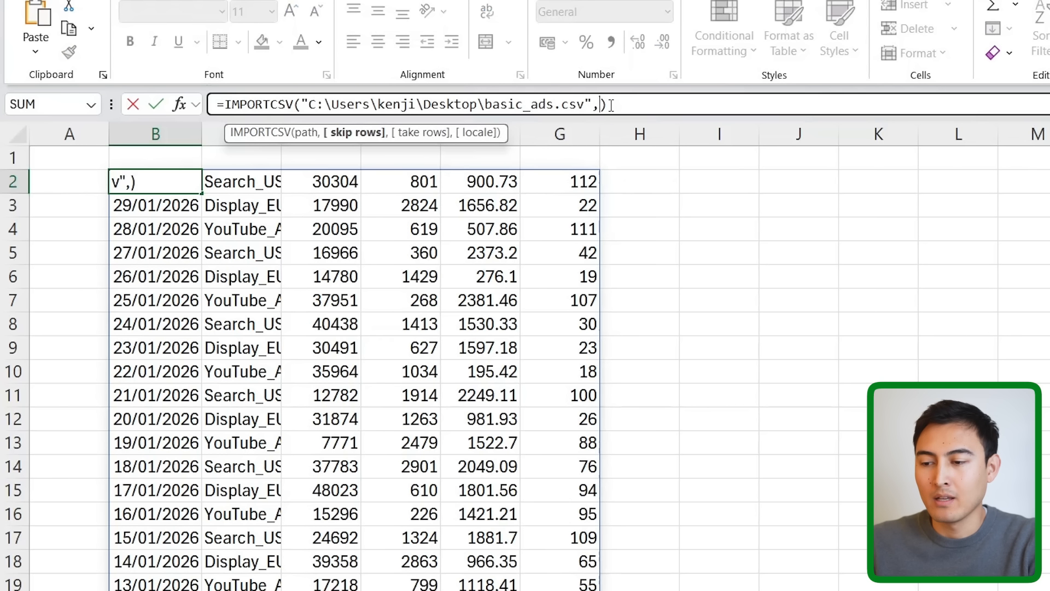
type(",")
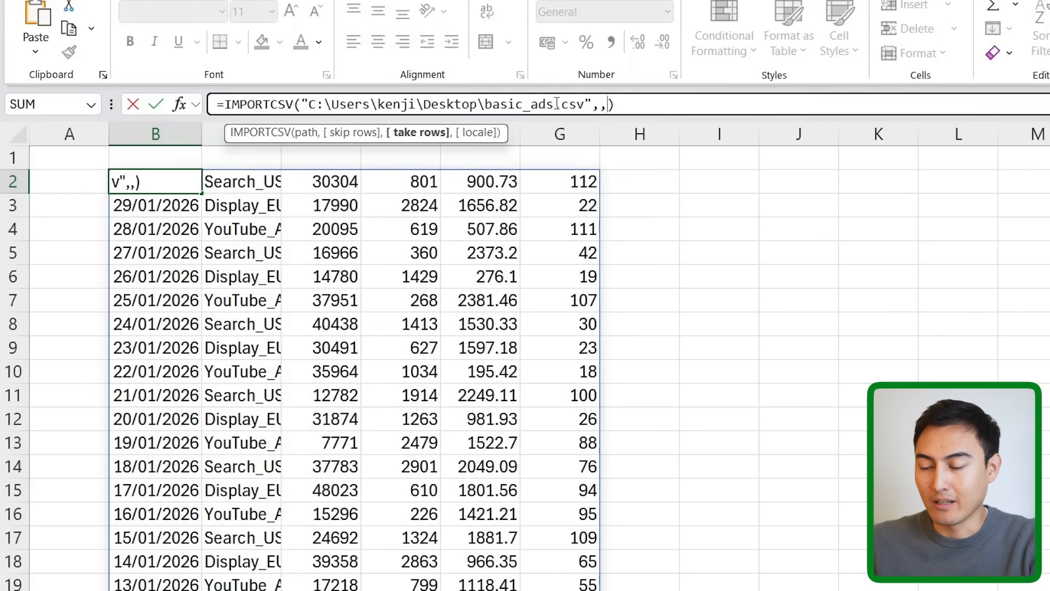
left_click(437, 138)
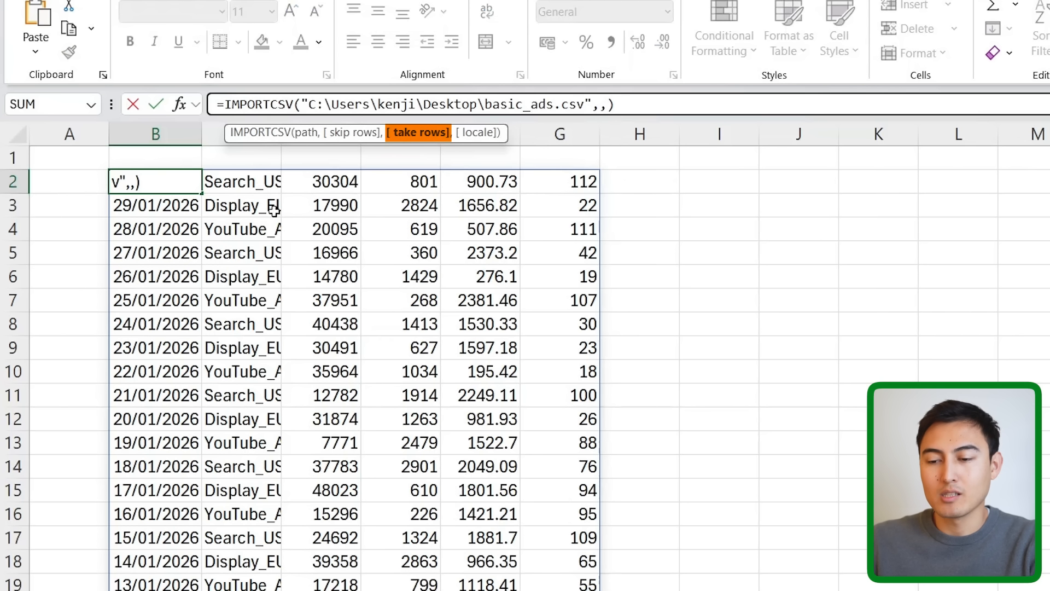
type("10")
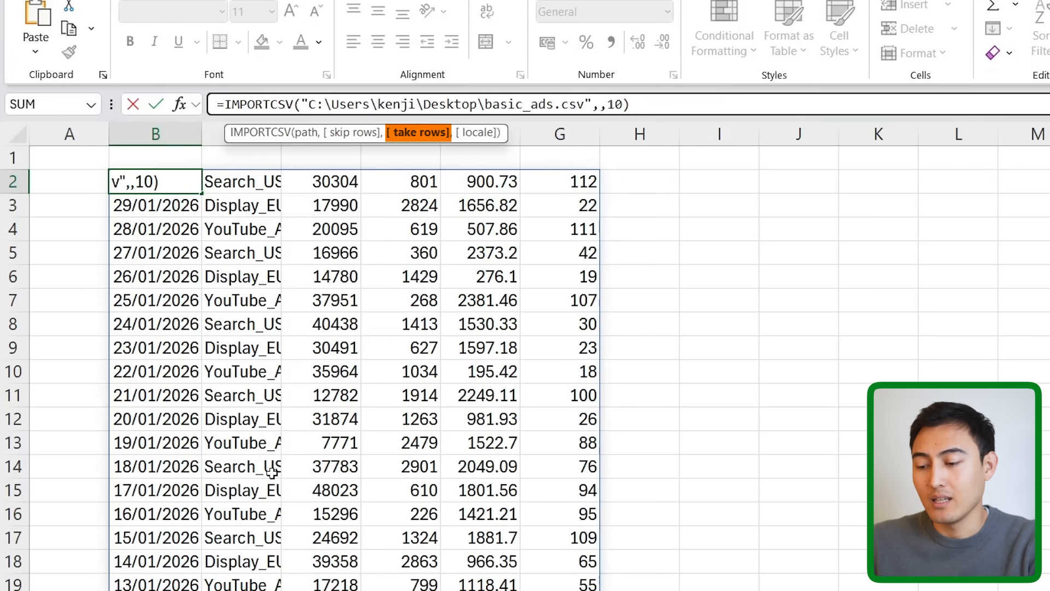
key("BackSpace")
type("1")
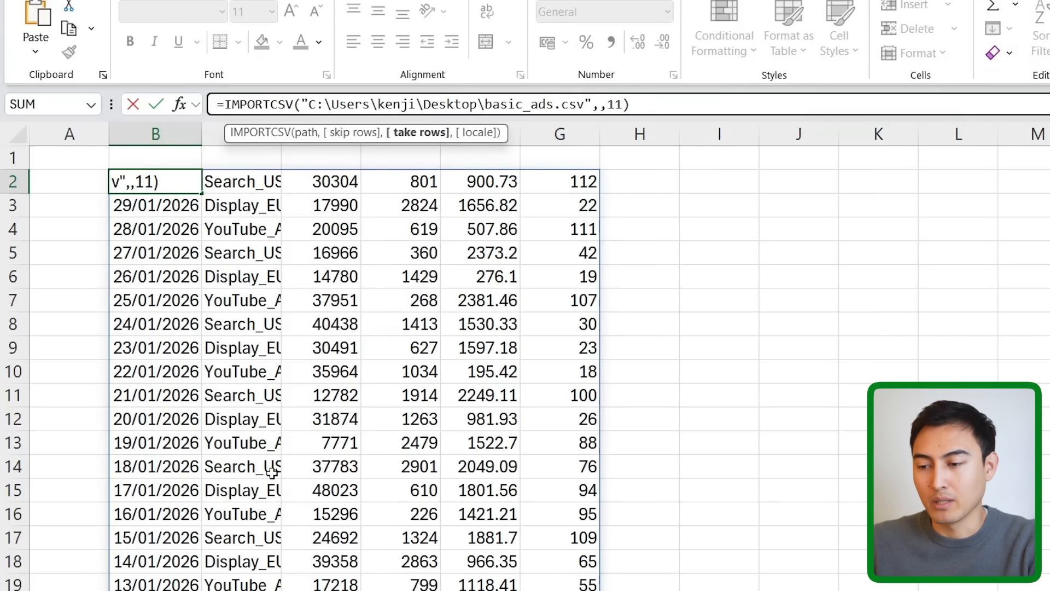
key("Return")
key("Up")
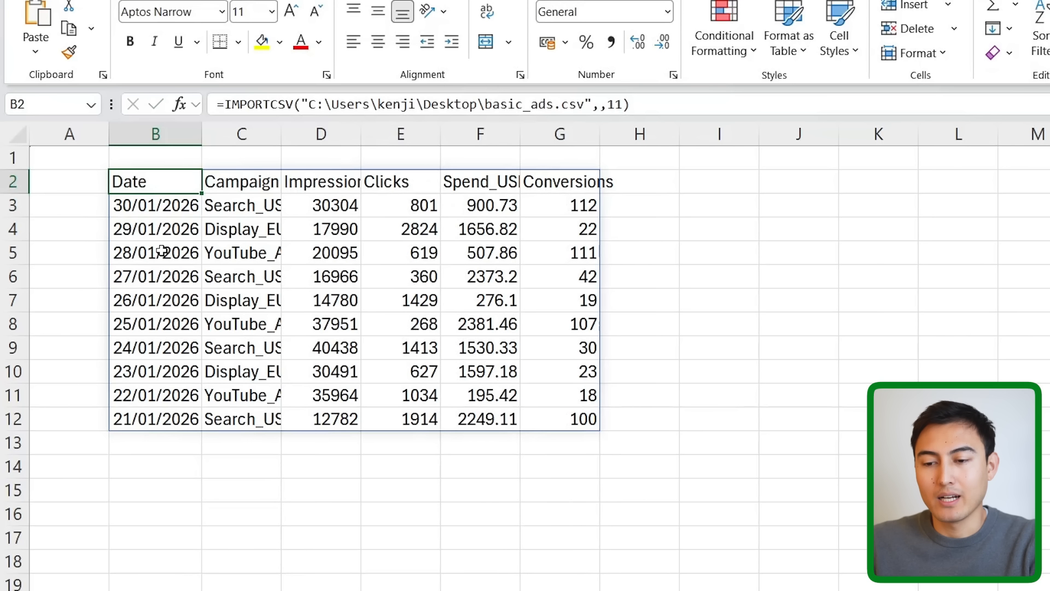
Step: Select the imported dates B3:B12 to review them and begin the locale argument in B2's IMPORTCSV formula
key("Down")
key("ctrl+shift+Down")
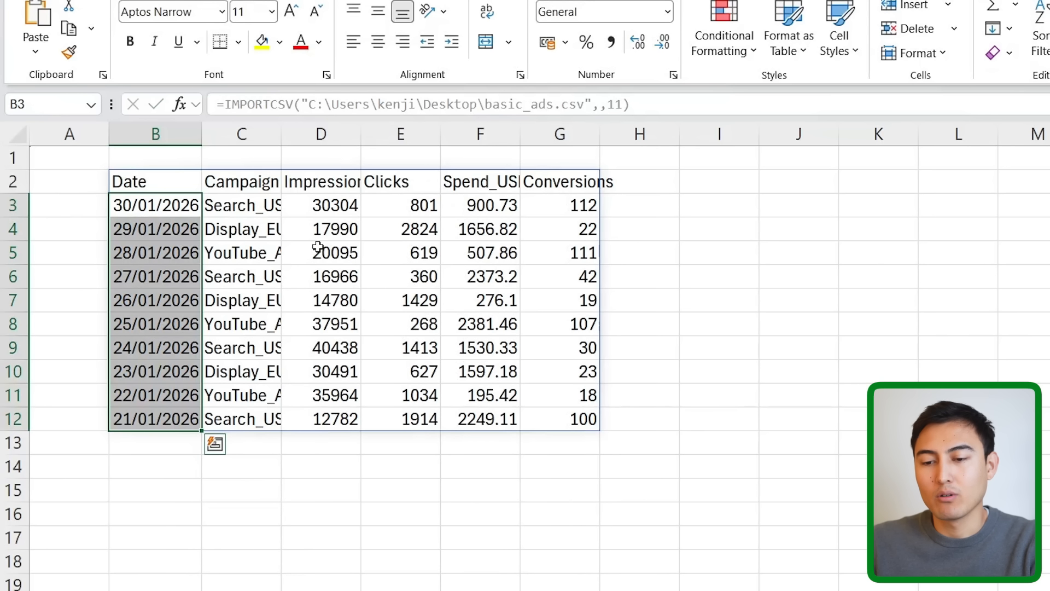
key("Up")
left_click(623, 104)
type(",")
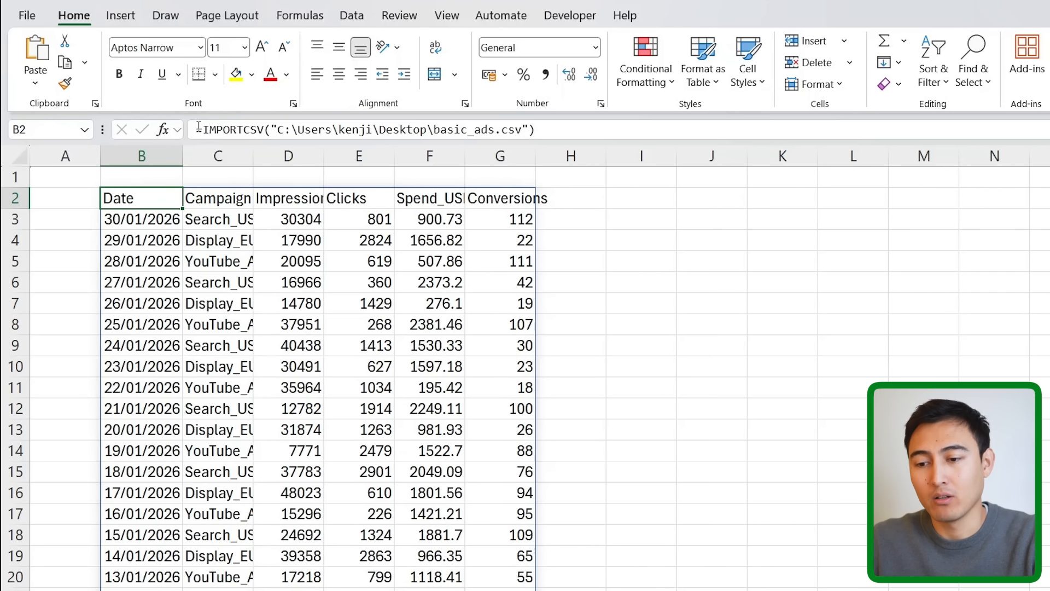
Step: Wrap B2's IMPORTCSV formula in a COPILOT function with the prompt "group the conversions by campaign type"
left_click(201, 129)
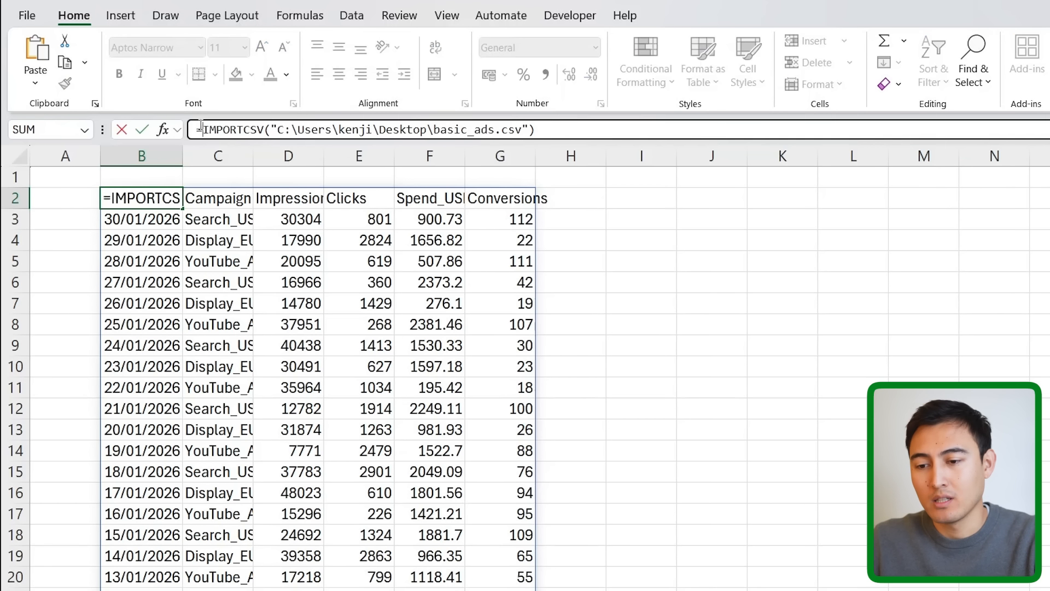
type("copil")
key("Tab")
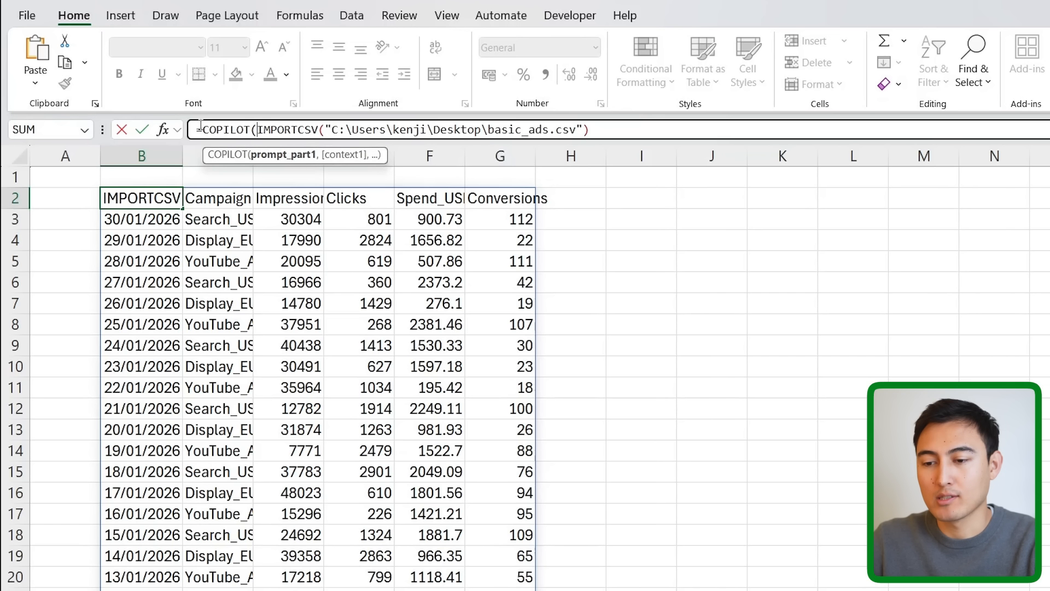
type("\"")
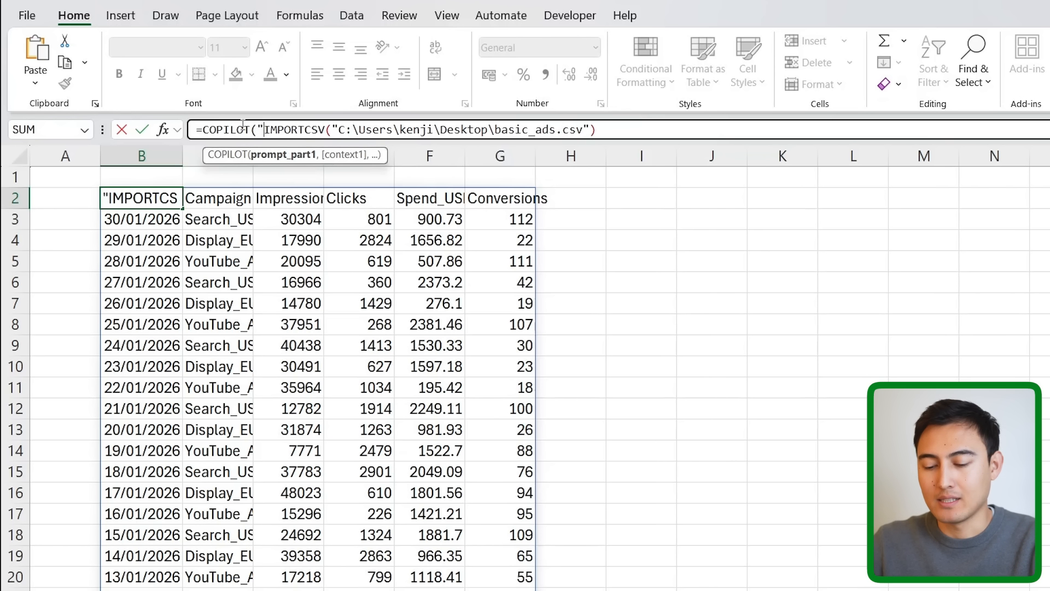
type("group the conversions by cam")
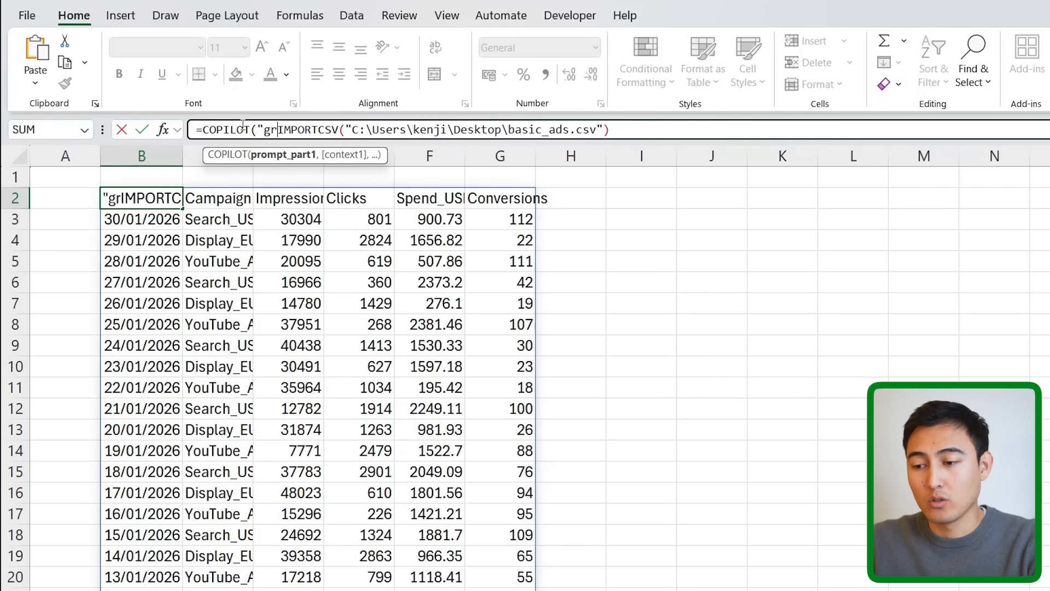
type("paign type\"")
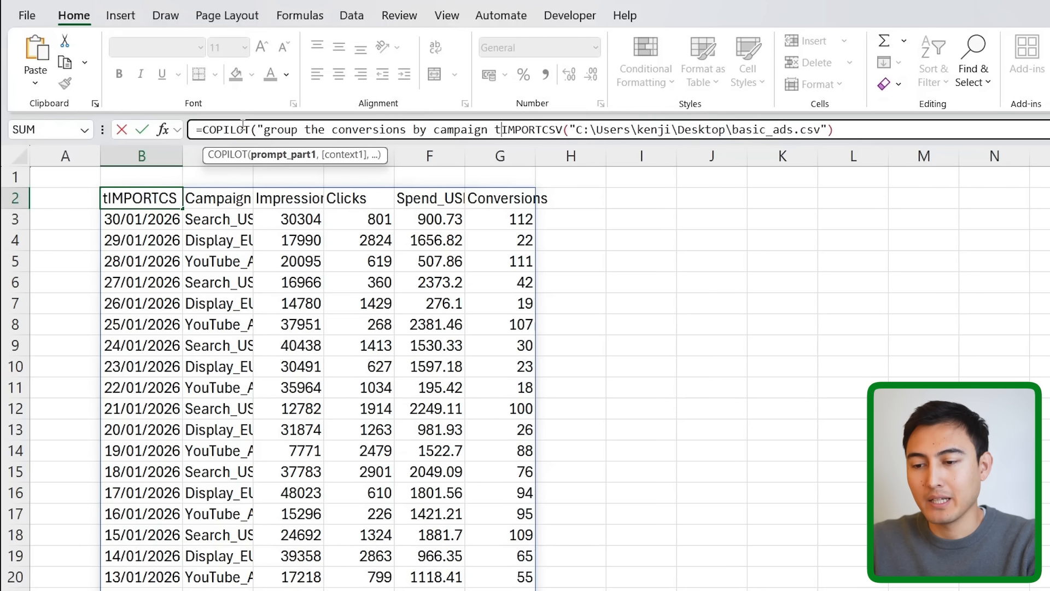
type(",")
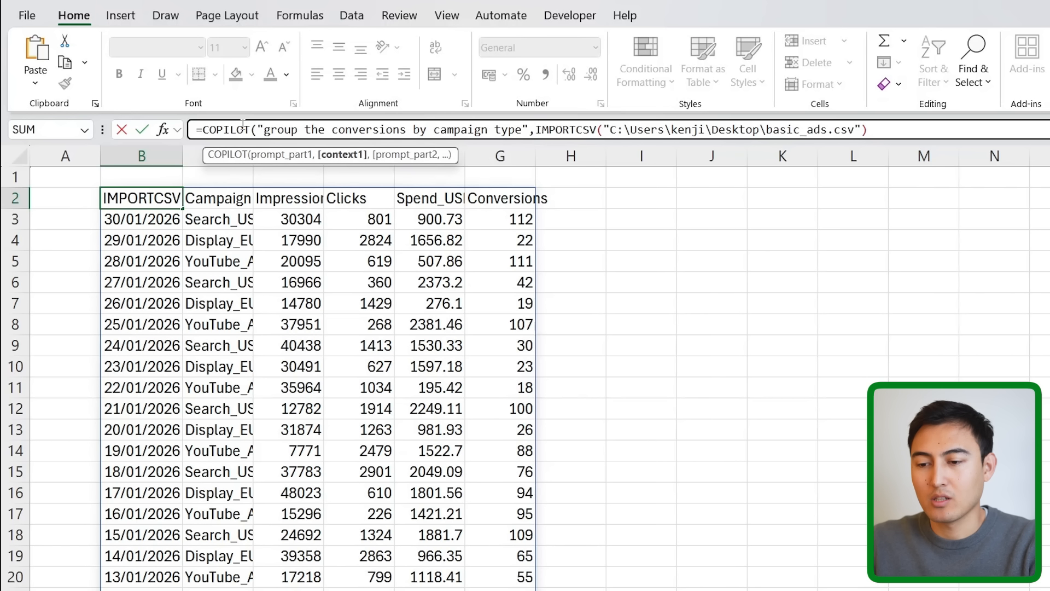
left_click(896, 130)
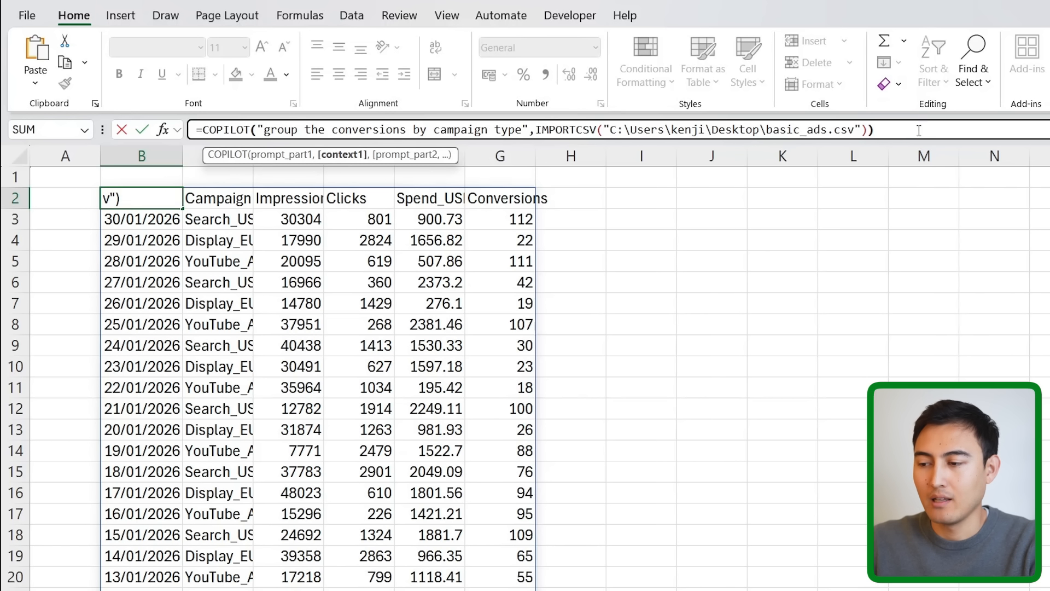
key("Return")
key("Up")
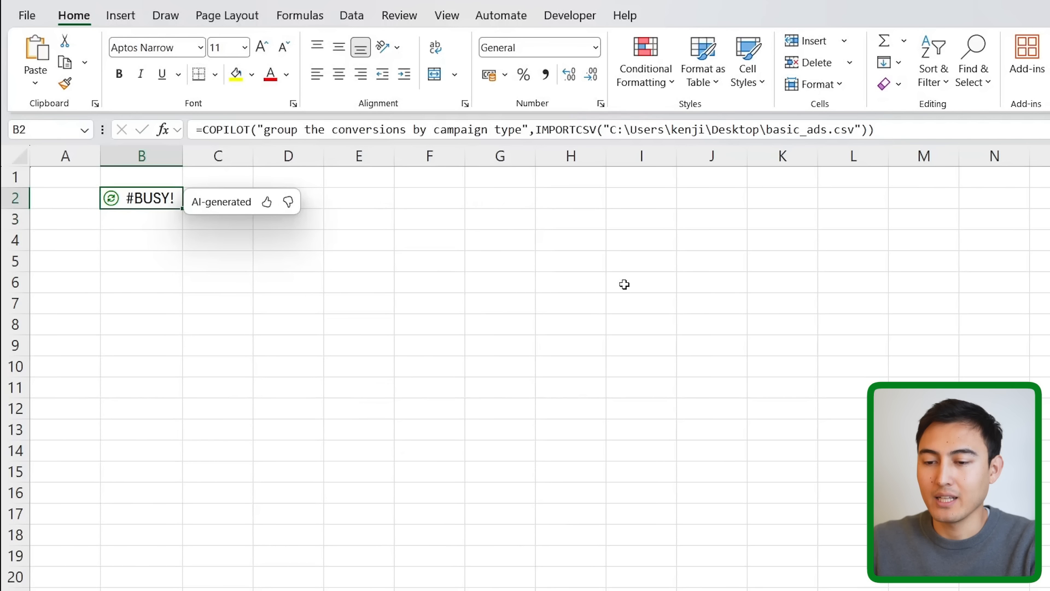
key("Down")
key("Down")
key("Down")
key("Down")
key("Right")
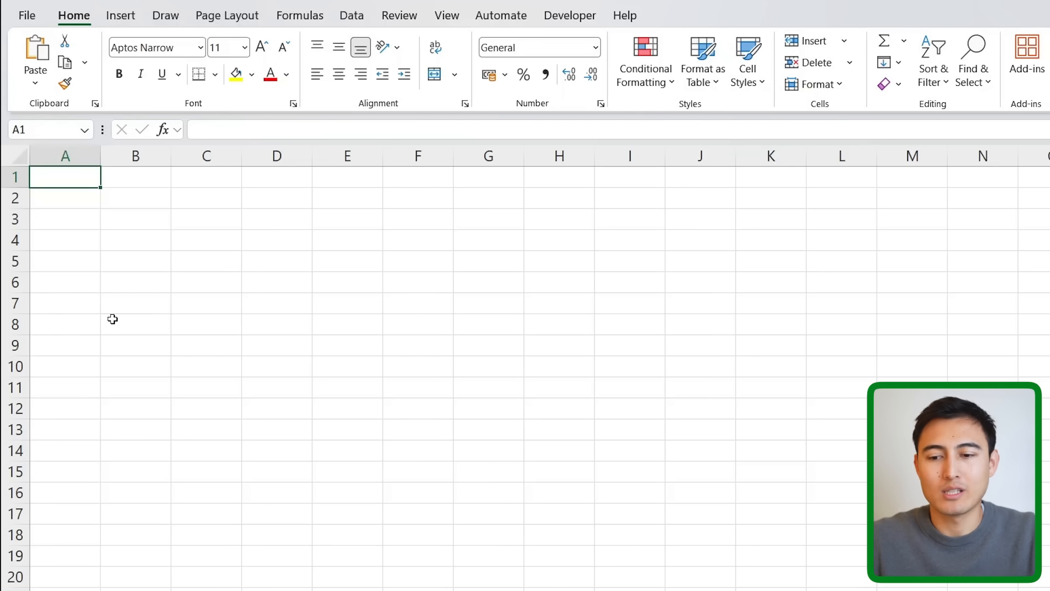
key("Right")
key("Down")
type("=im")
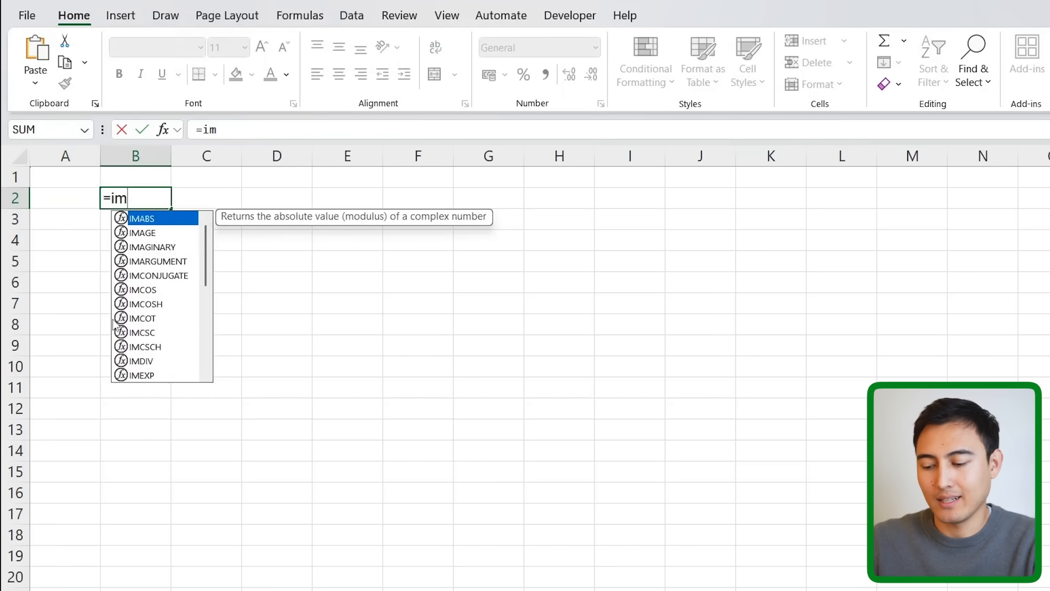
type("por")
key("Down")
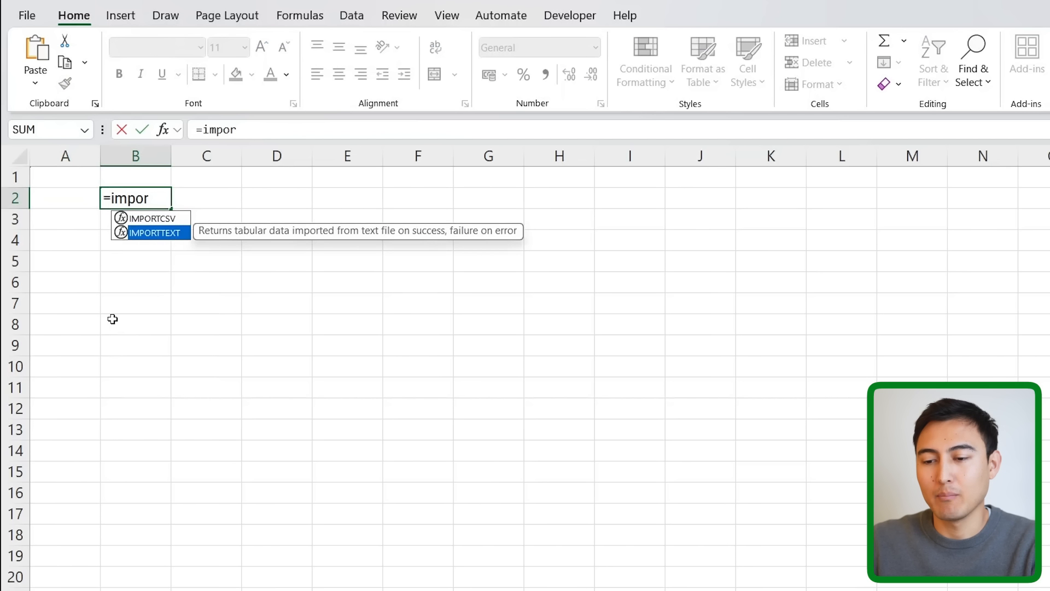
key("Tab")
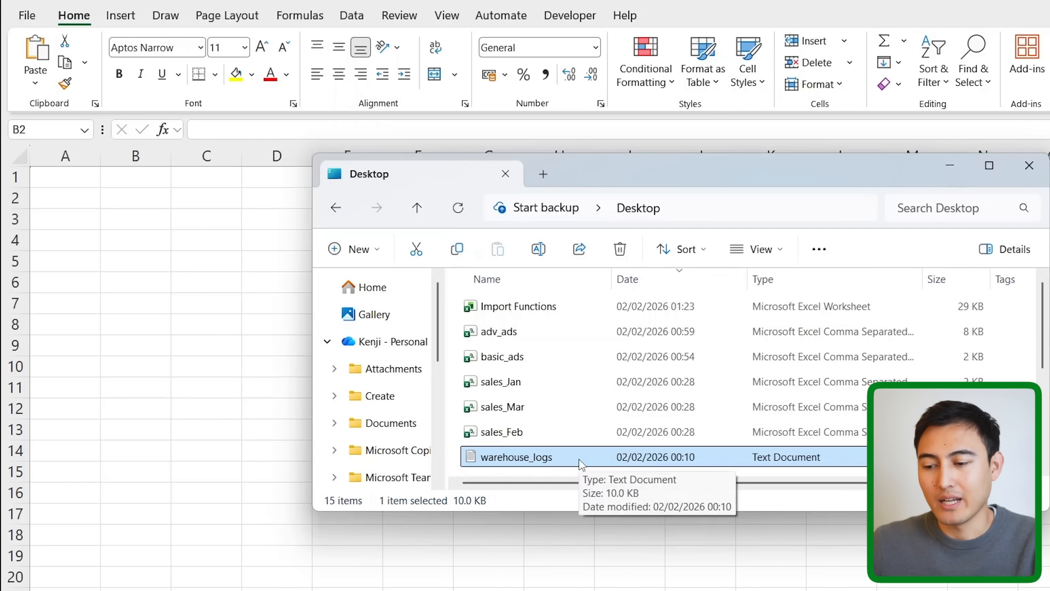
Step: Open the warehouse_logs text document on the Desktop to inspect it and copy its file path
double_click(581, 459)
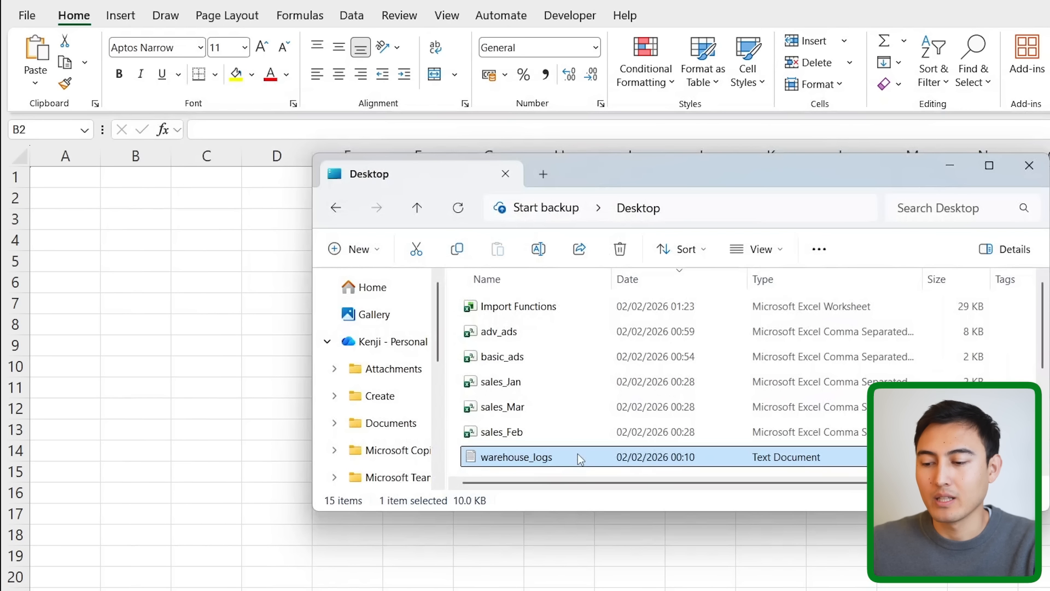
right_click(578, 457)
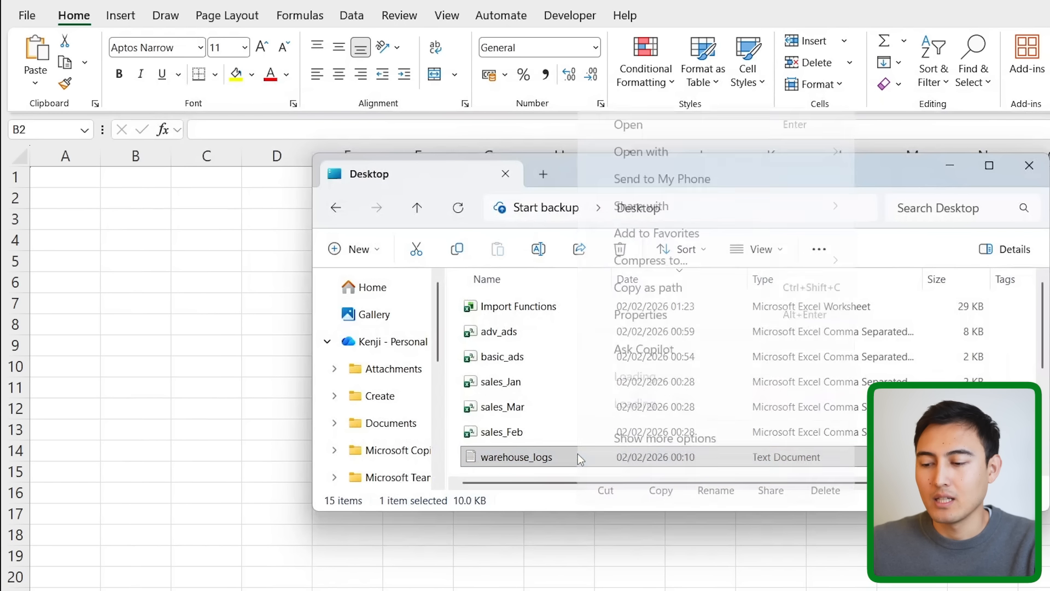
left_click(655, 291)
Step: Switch to Excel and import warehouse_logs.txt into B2 with an IMPORTTEXT formula using the copied path
key("alt+Tab")
type("=impo")
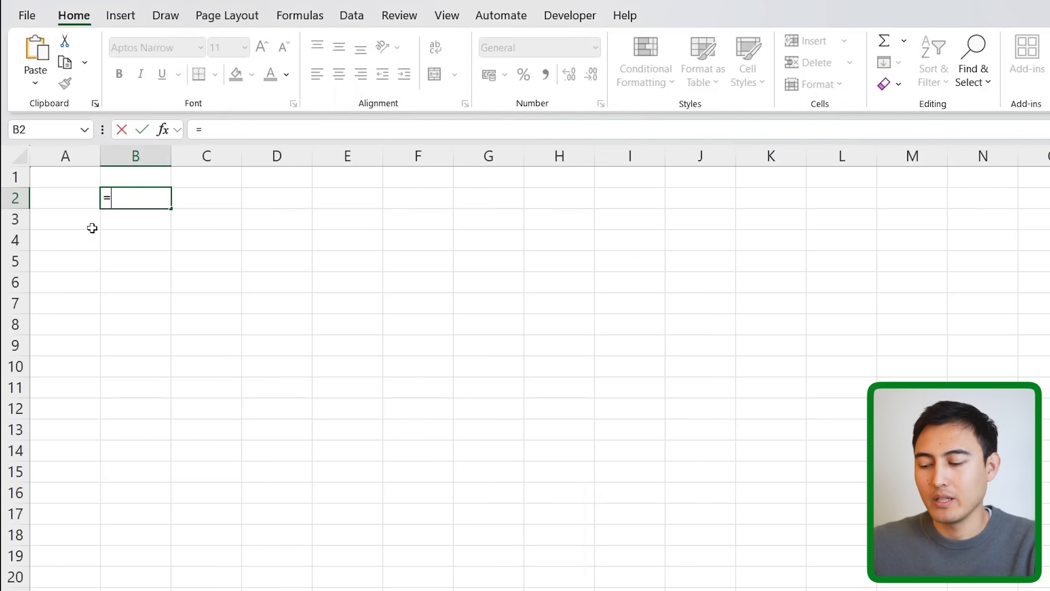
key("Down")
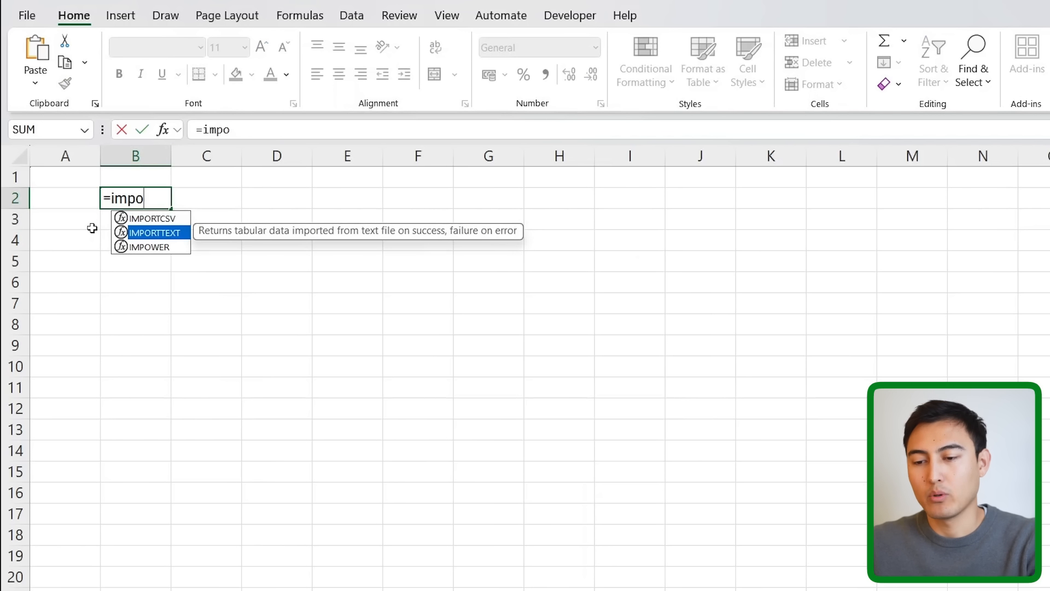
key("Tab")
key("ctrl+v")
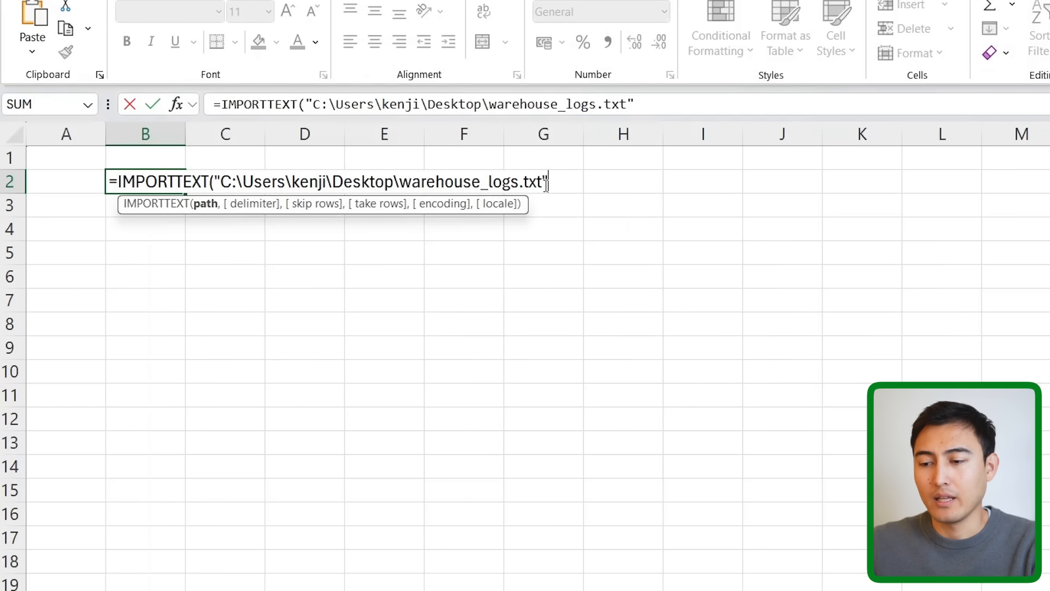
key("Return")
key("Up")
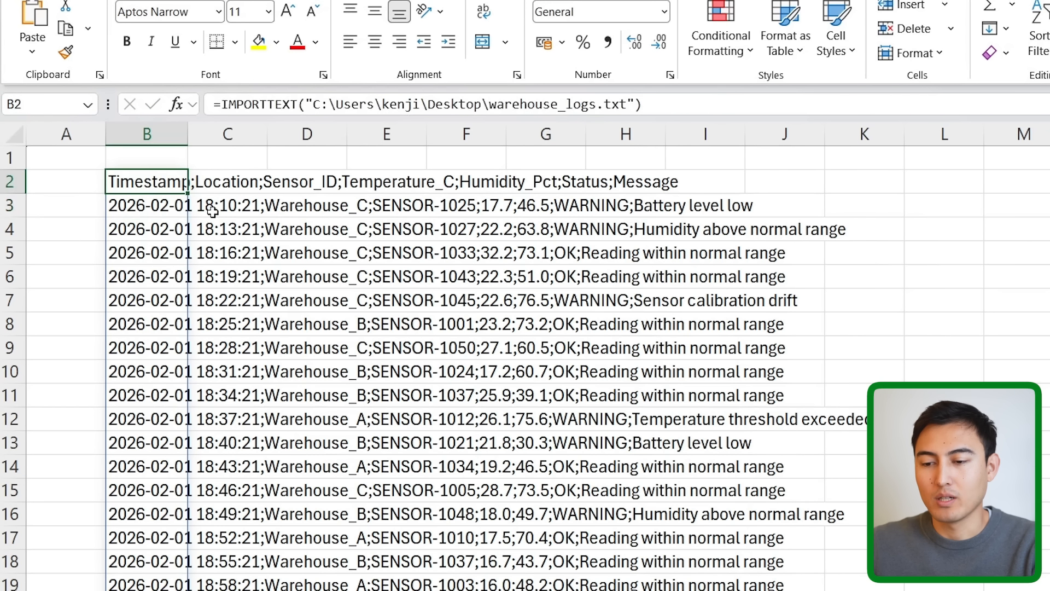
key("Right")
key("Left")
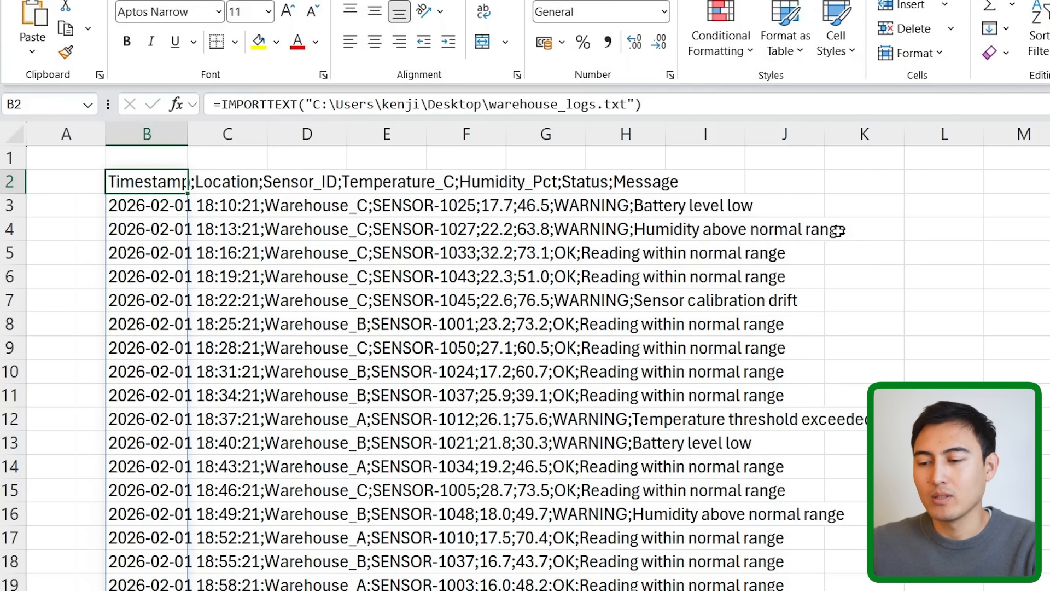
Step: Add ";" as the delimiter argument of B2's IMPORTTEXT formula to split the log into columns
left_click(676, 103)
type(",")
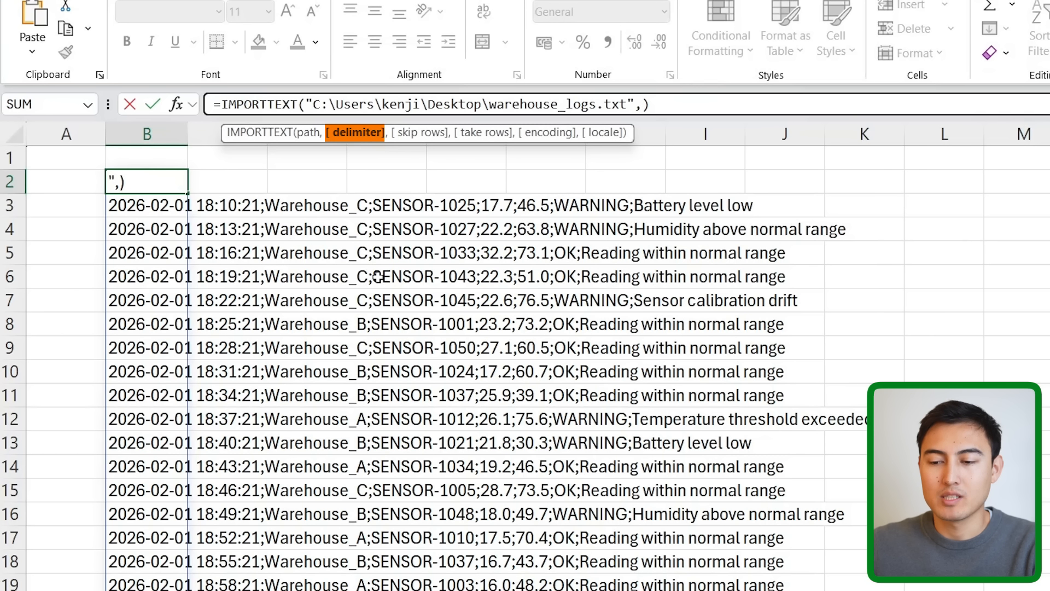
type("\"")
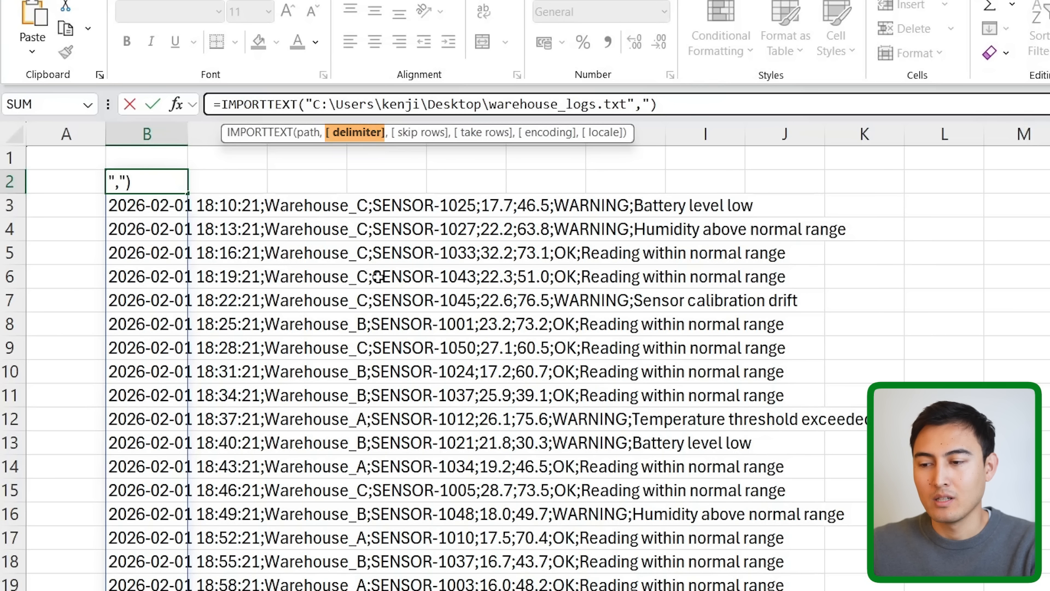
type(";\"")
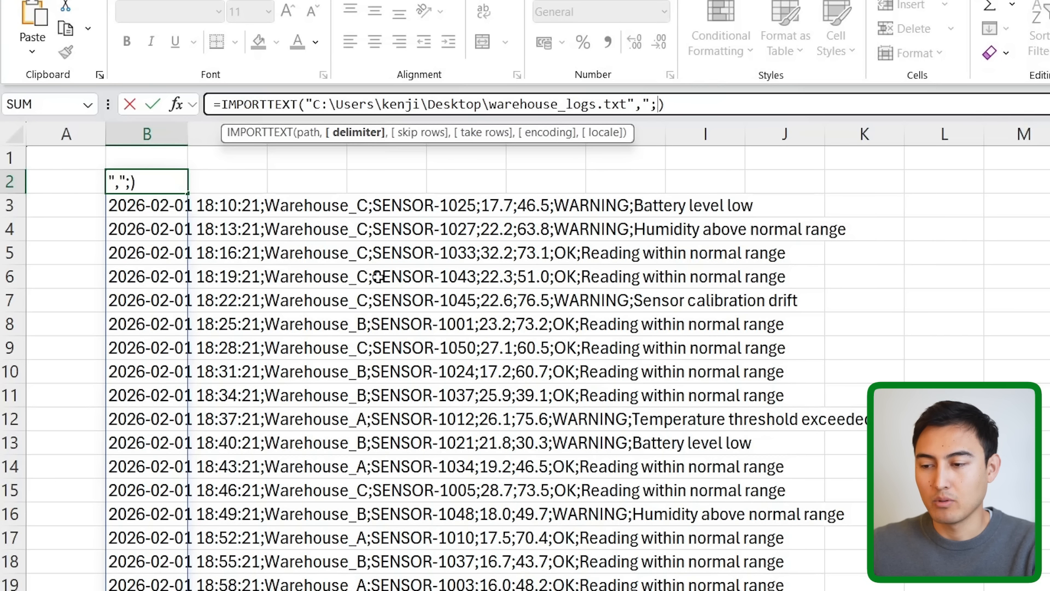
type(")")
key("Return")
key("Up")
key("Right")
key("Right")
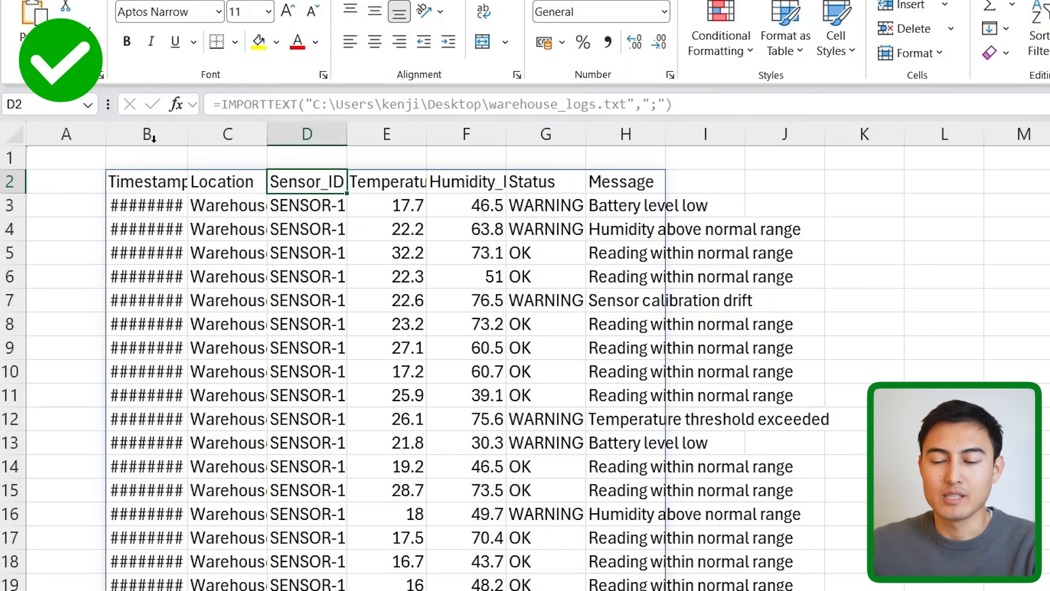
Step: Autofit column B to the timestamps and look across the imported headers in row 2
double_click(195, 140)
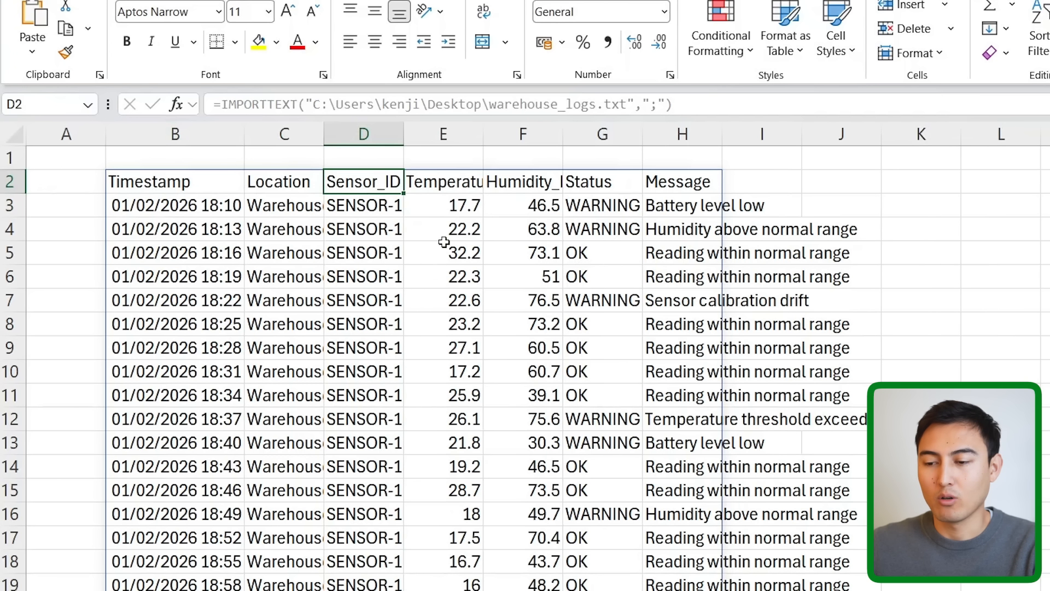
key("Right")
key("Right")
key("Right")
key("Left")
key("Left")
key("Left")
key("Left")
key("Left")
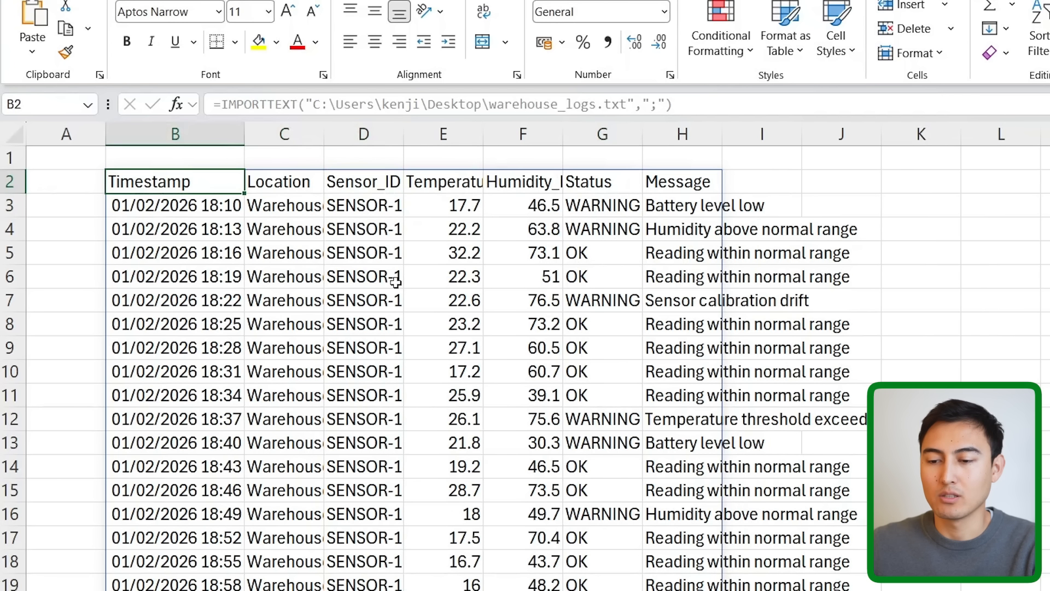
Step: Step through the skip rows, take rows and encoding arguments of B2's IMPORTTEXT formula without keeping them, and bring up the Desktop folder
left_click(696, 107)
key("Left")
type(",")
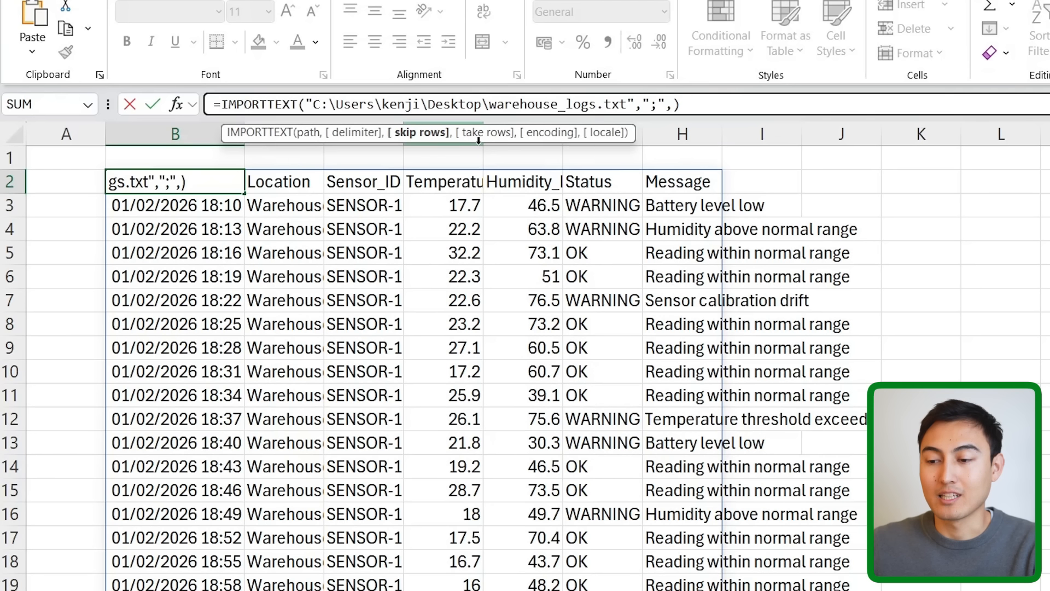
type(",,")
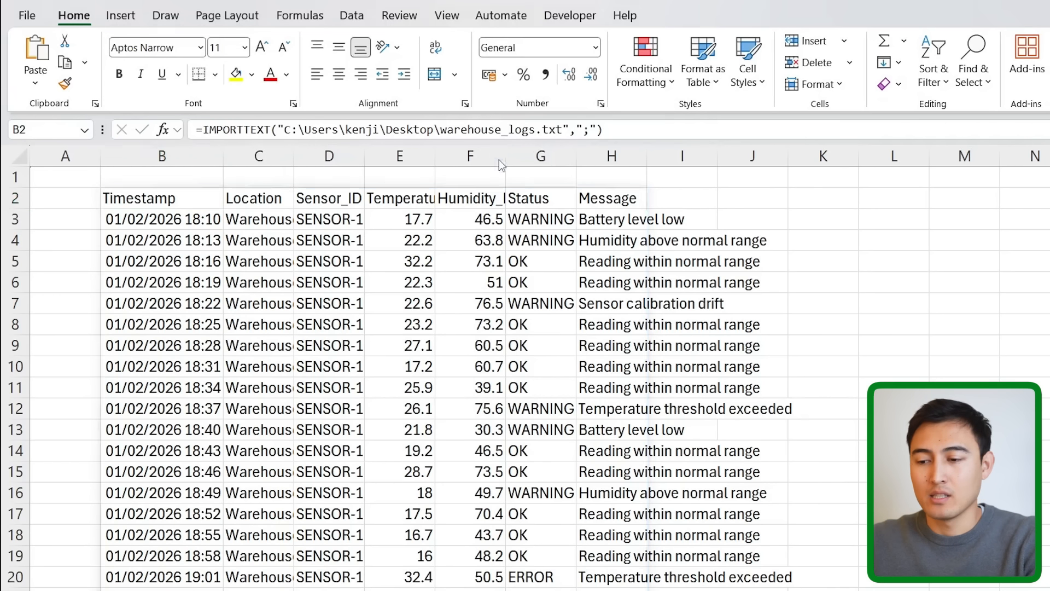
key("alt+Tab")
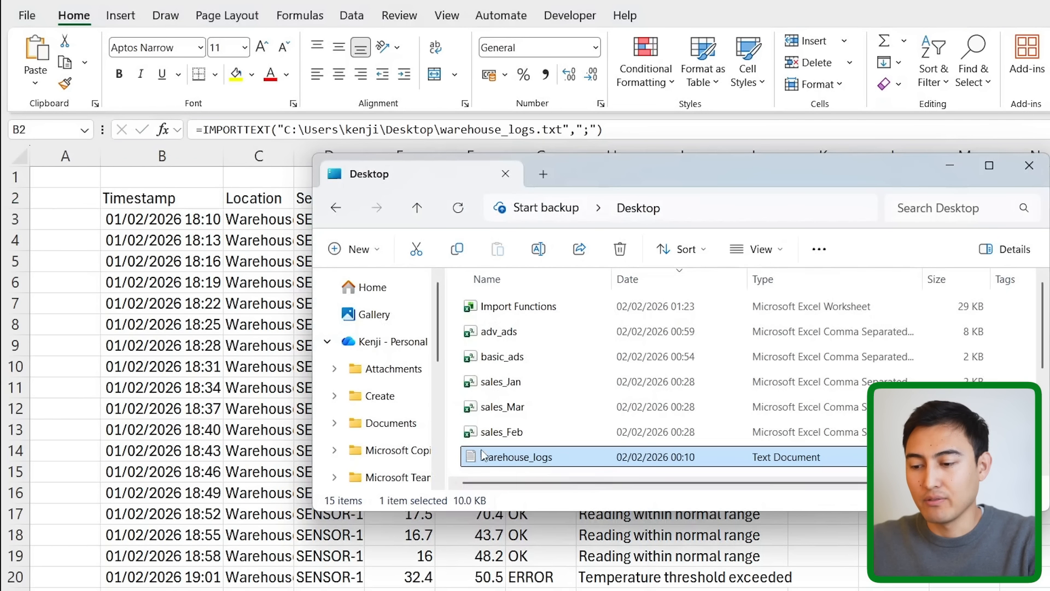
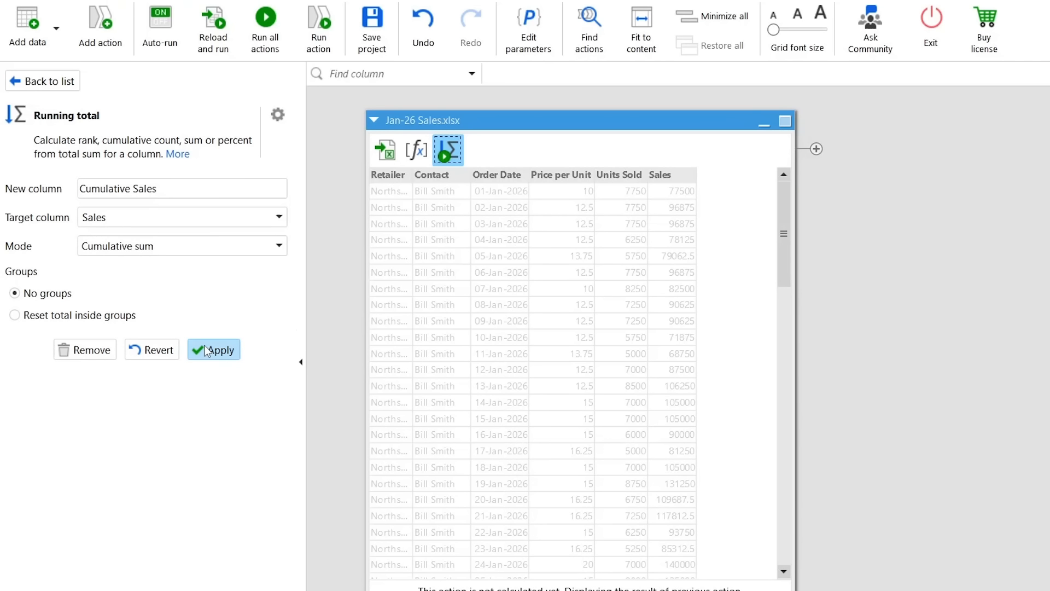
Step: Switch to EasyMorph, apply the Cumulative Sales running total to the sales table and add a Send email action
left_click(205, 350)
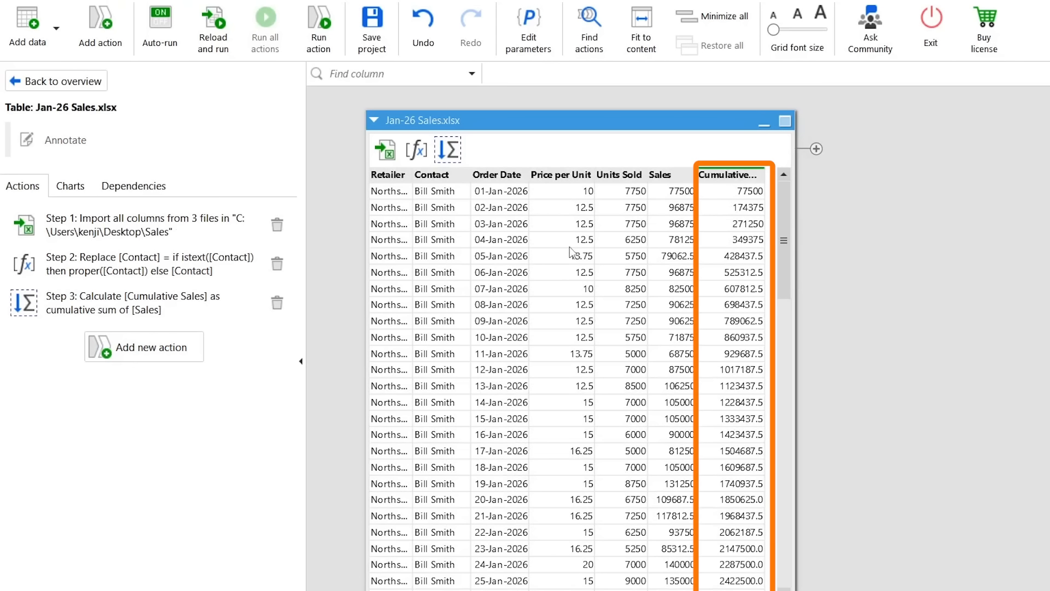
left_click(136, 344)
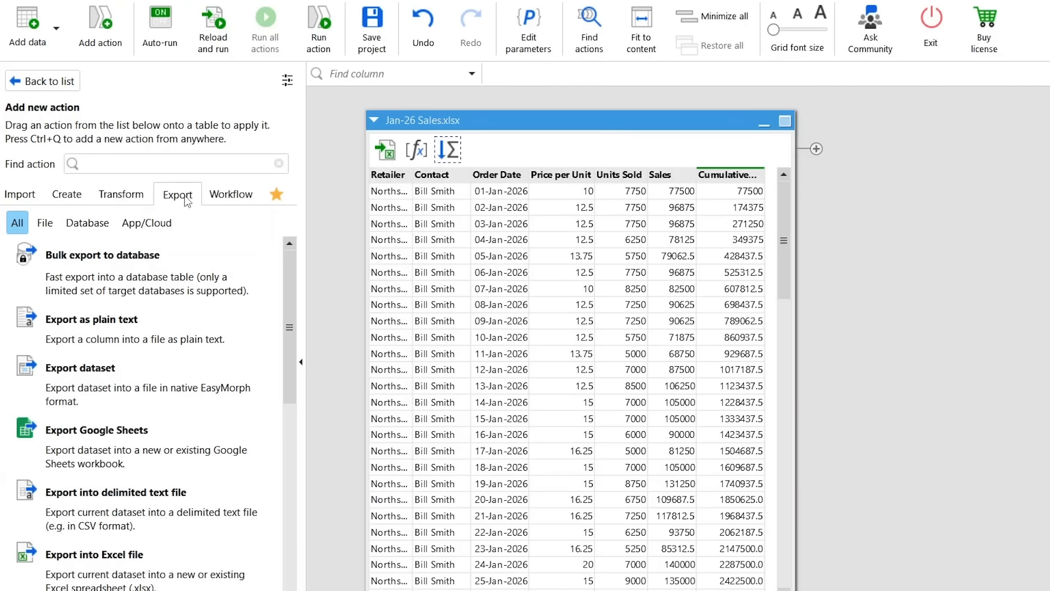
left_click(142, 164)
type("send email")
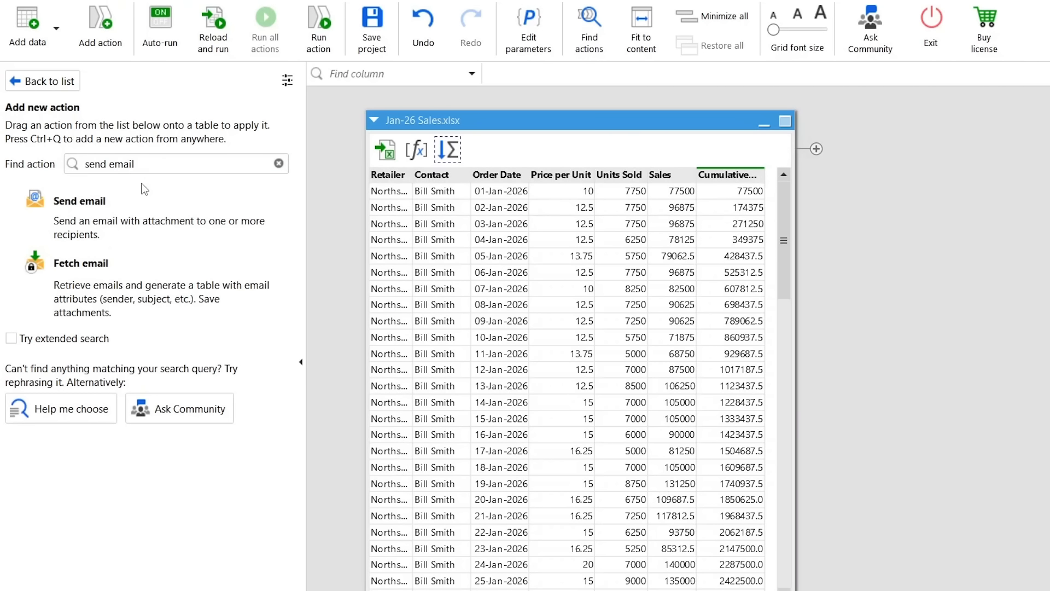
double_click(149, 202)
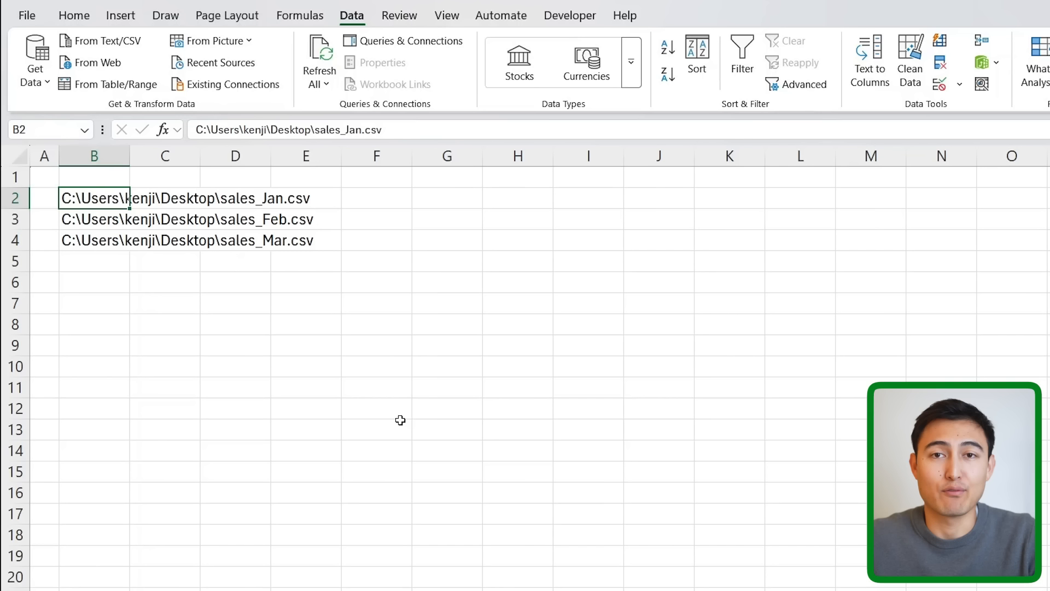
Step: Switch to Excel and select B2:B4 to review the file paths of the three sales CSV files
key("shift+Down")
key("shift+Down")
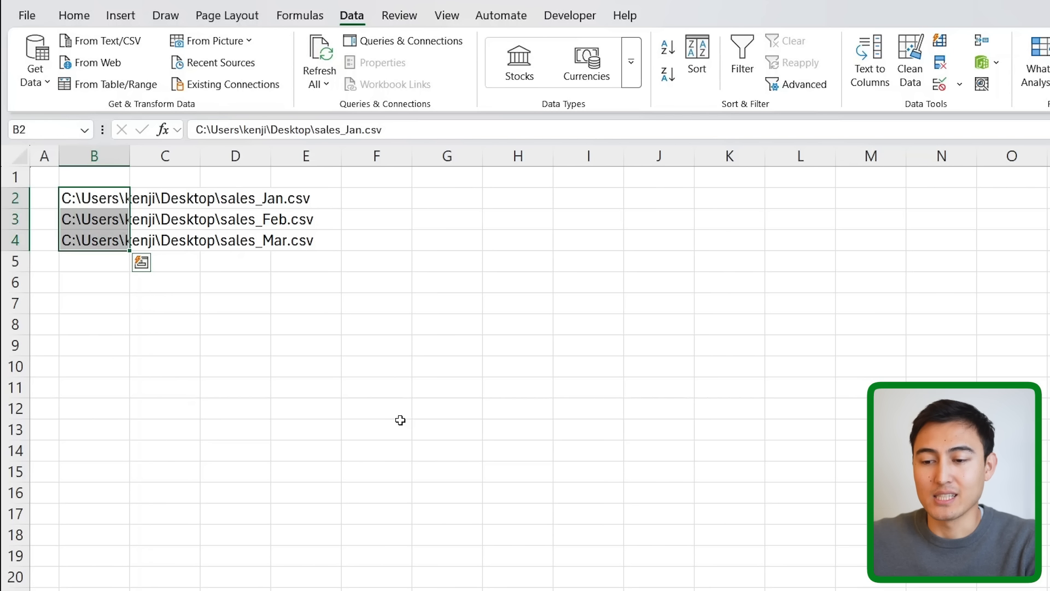
key("Down")
key("Up")
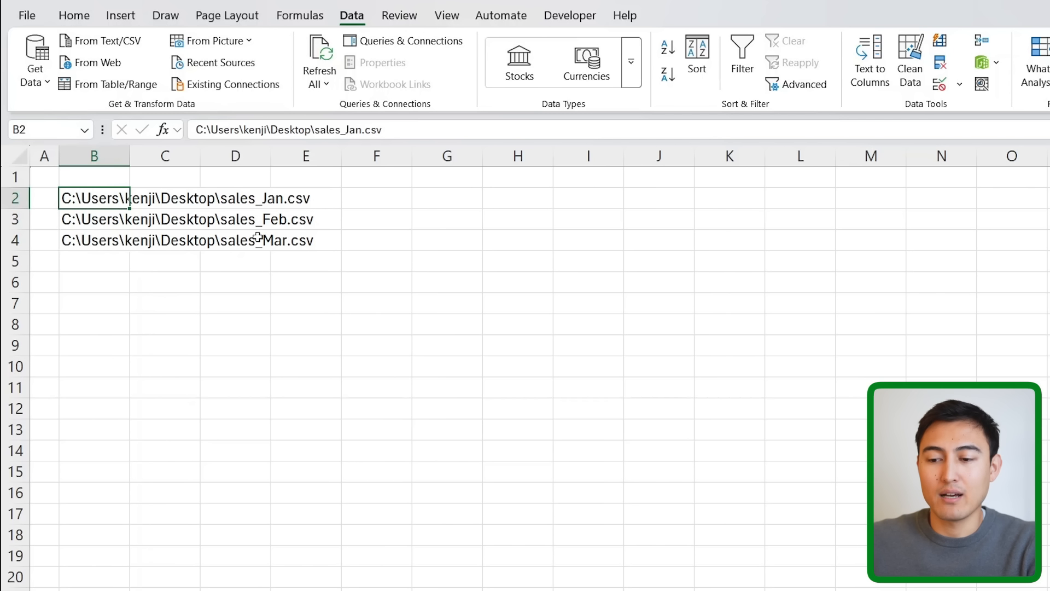
Step: Import sales_Jan.csv into B6 with =IMPORTCSV(B2), checking the three sales files in the Desktop folder while building the formula
left_click(88, 285)
type("=impo")
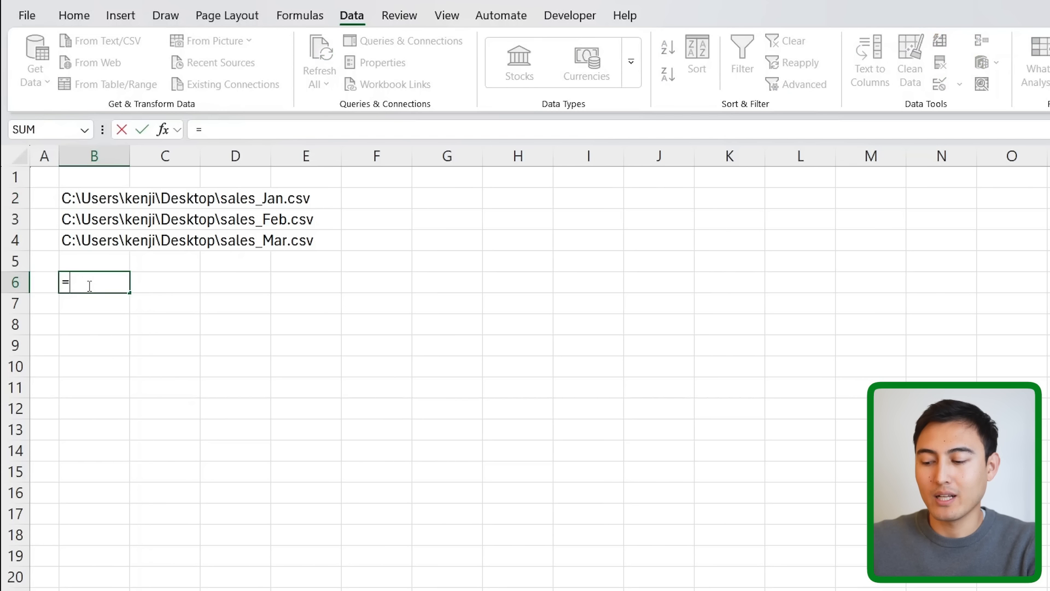
key("Tab")
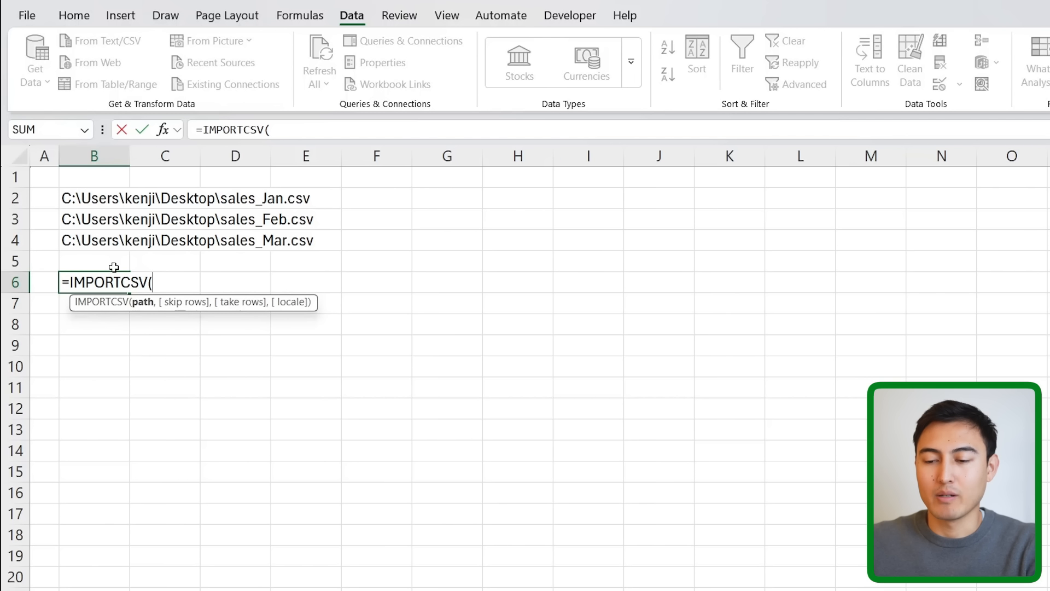
key("alt+Tab")
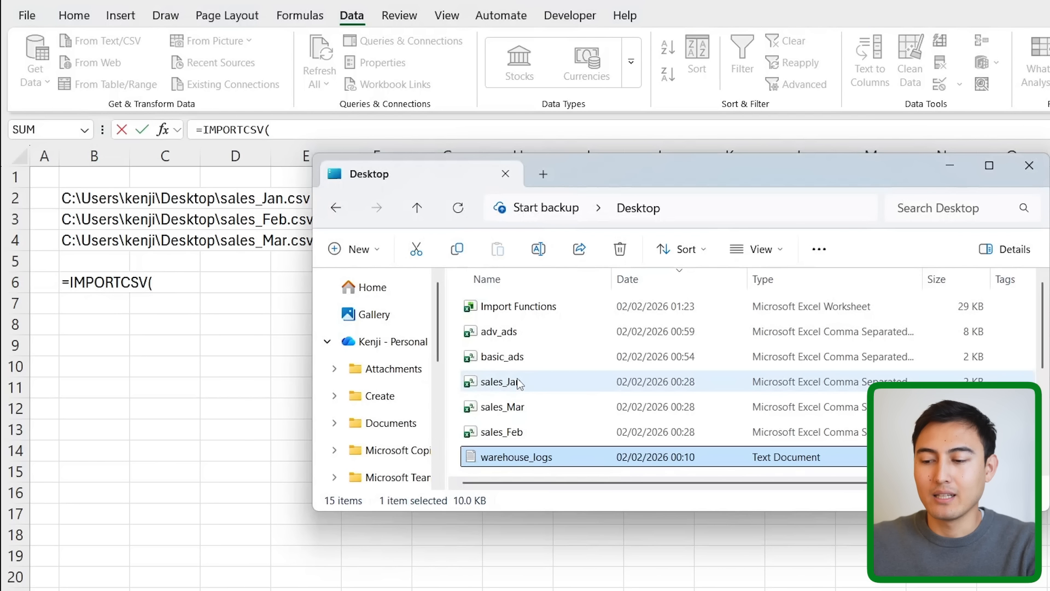
left_click(519, 383)
left_click(529, 407, "ctrl")
left_click(537, 431, "ctrl")
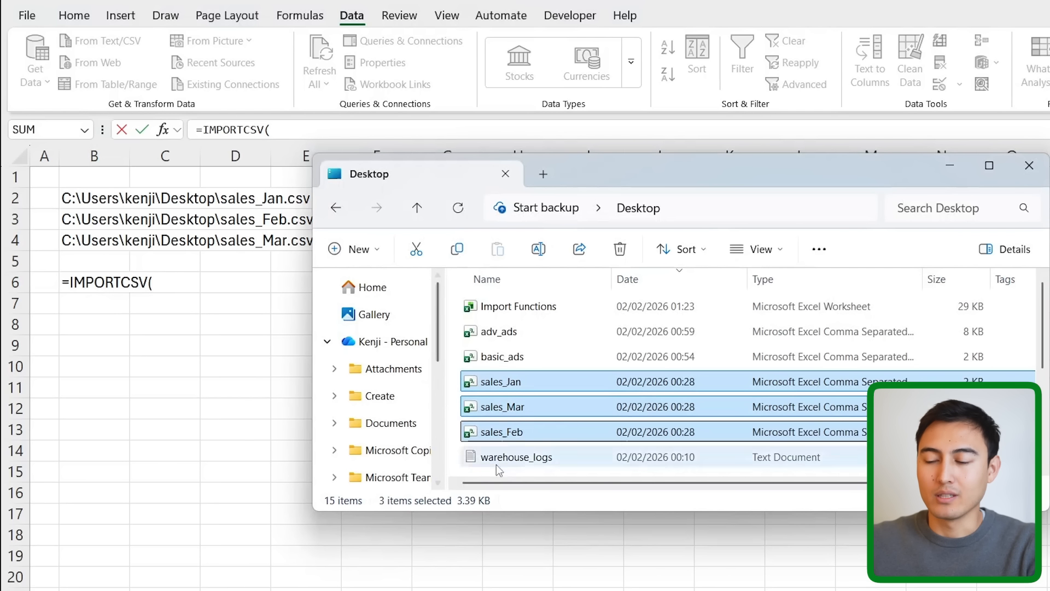
key("alt+Tab")
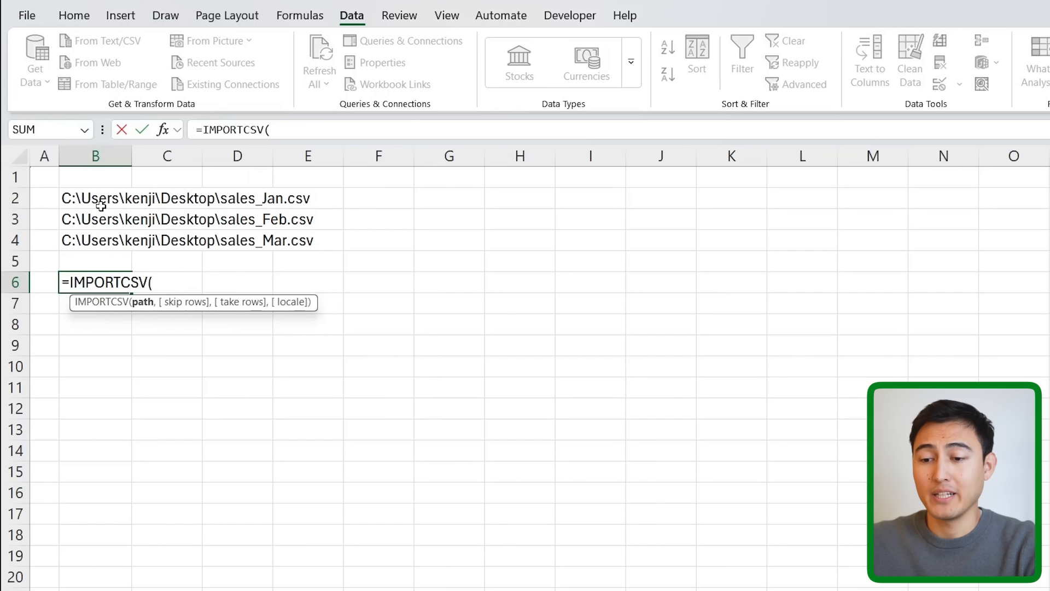
left_click(100, 198)
type(")")
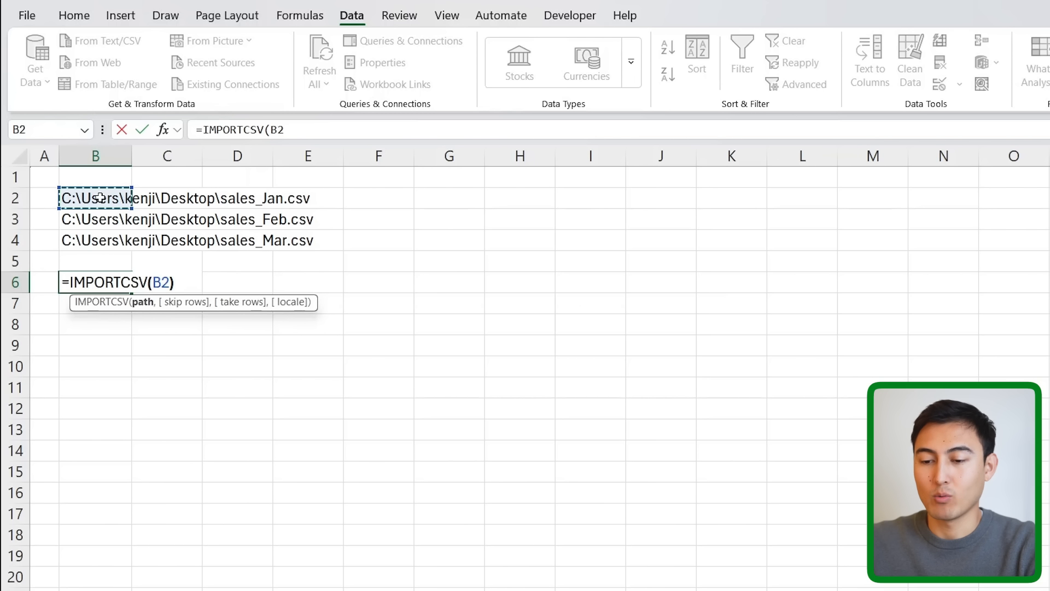
key("Return")
key("Up")
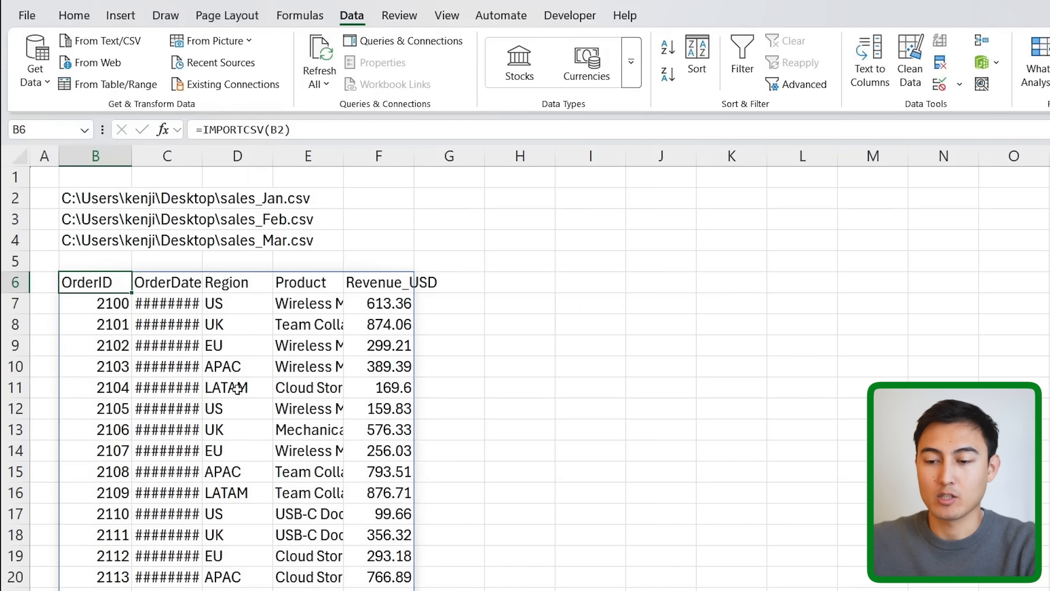
left_click(313, 131)
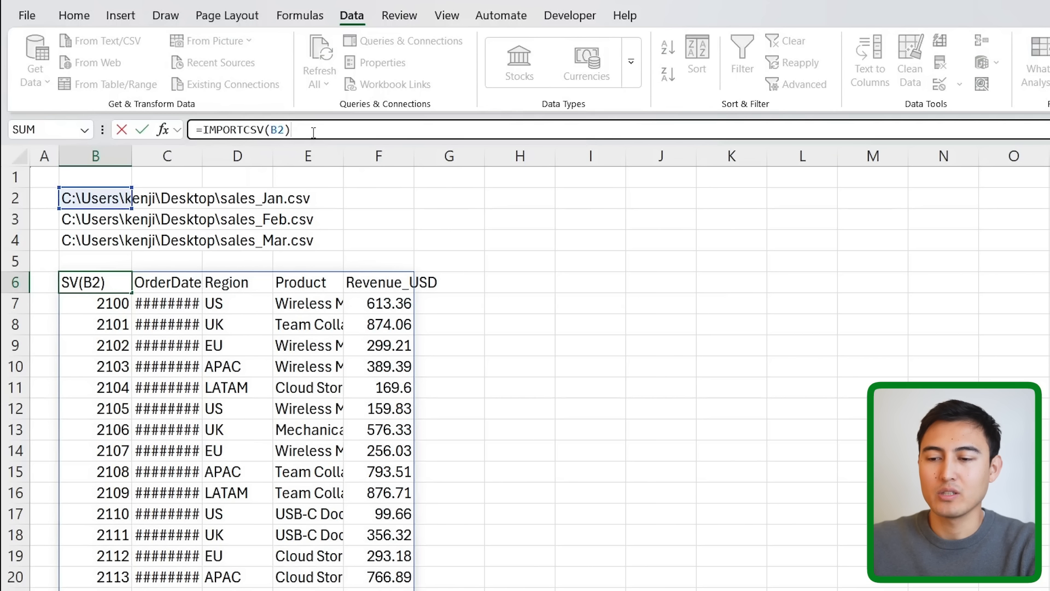
type(",")
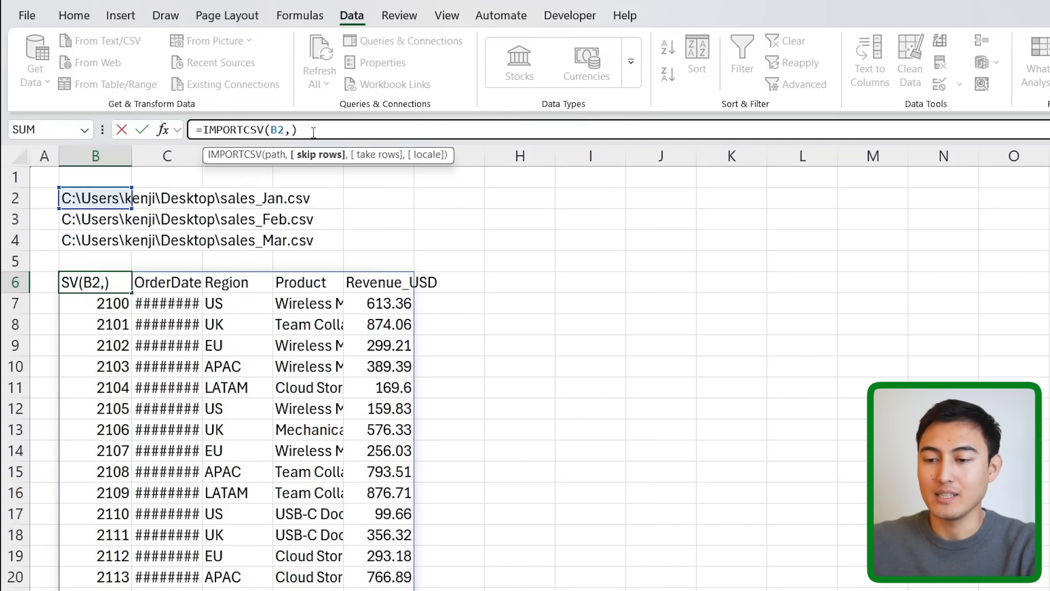
key("BackSpace")
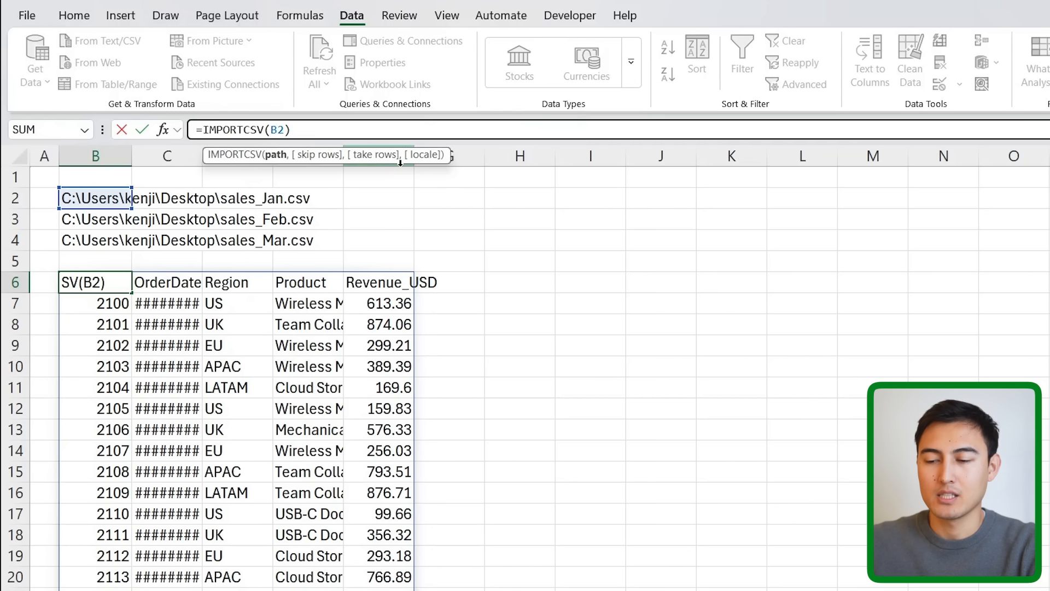
Step: Wrap IMPORTCSV(B2) in B6 in a VSTACK function and start its second array argument
left_click(201, 126)
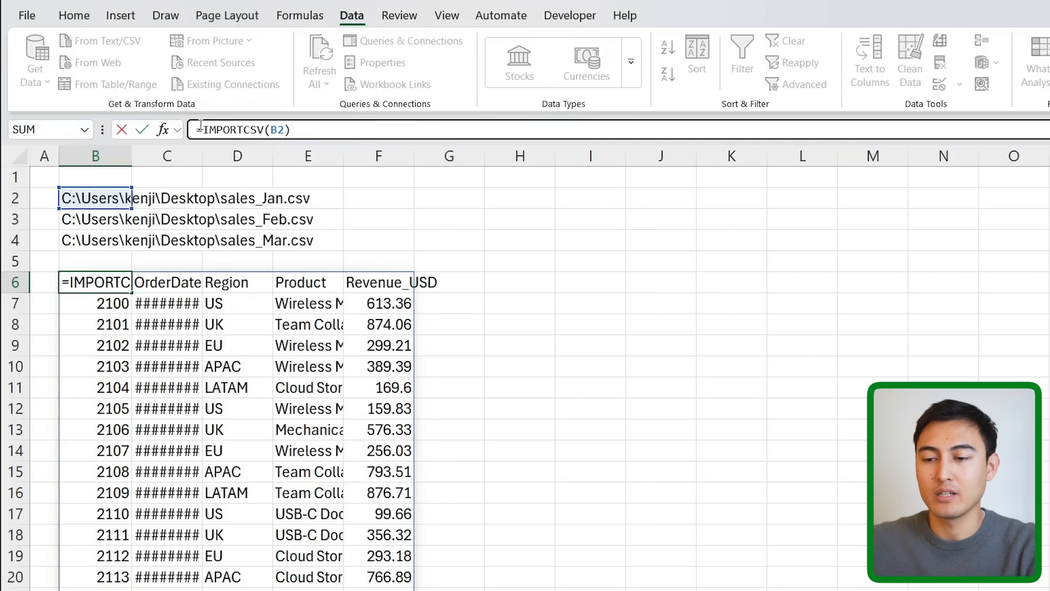
type("vst")
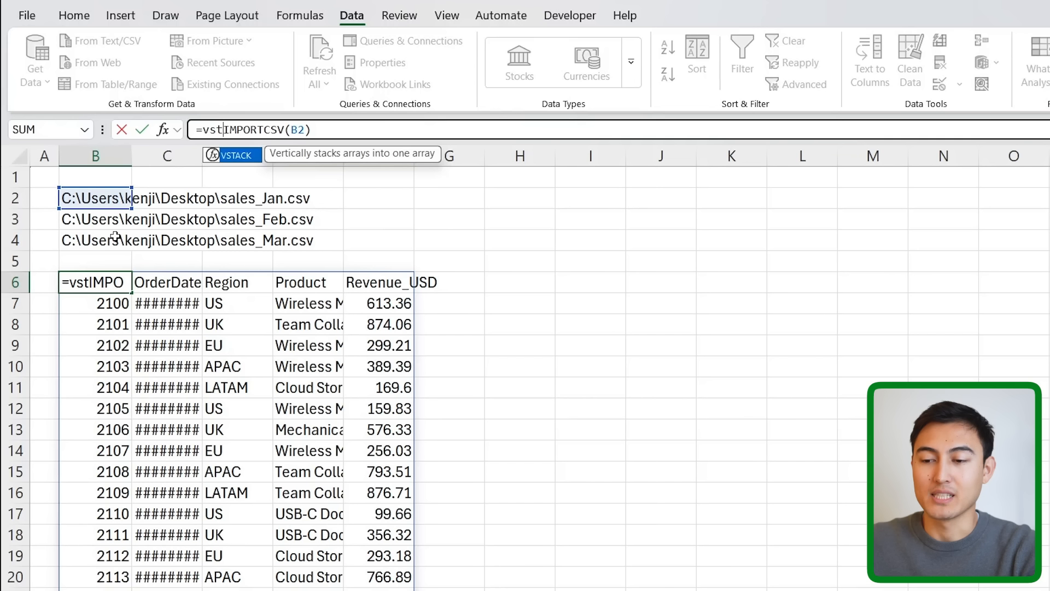
key("Tab")
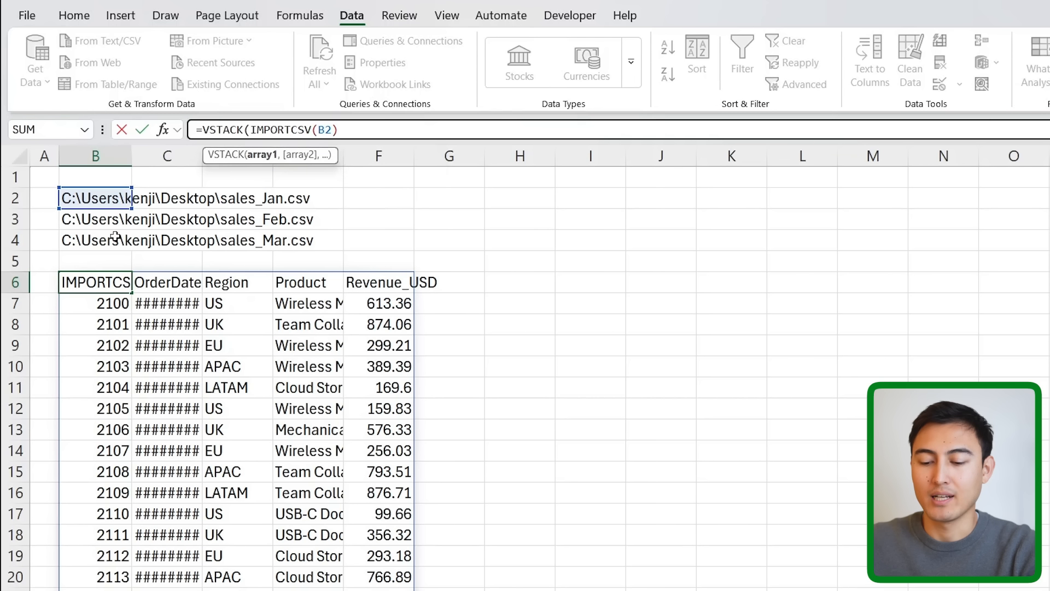
left_click(354, 135)
type(",")
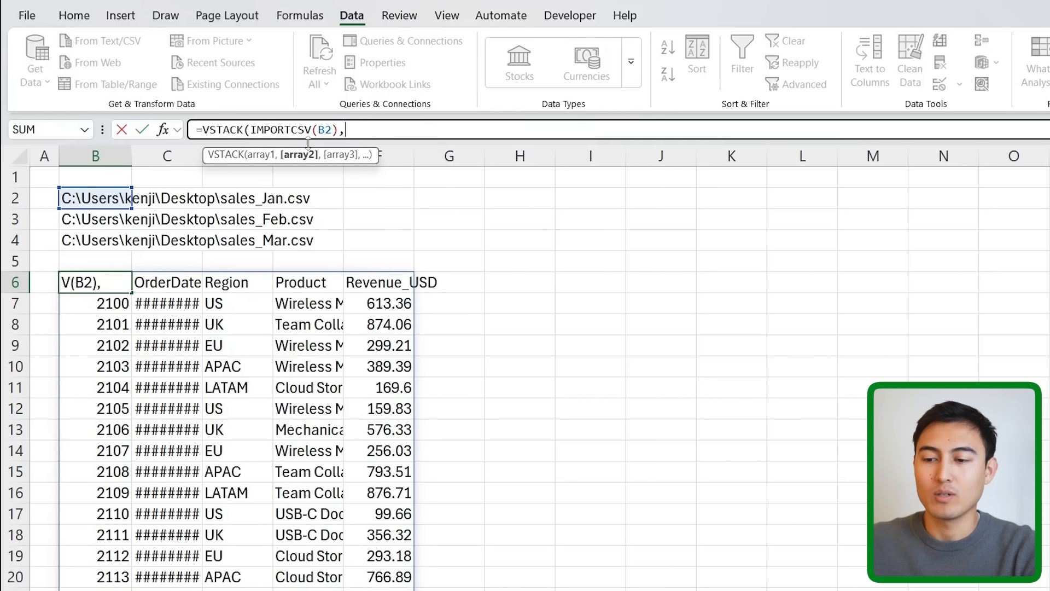
Step: Complete the VSTACK formula in B6 with IMPORTCSV(B3) and IMPORTCSV(B4) as its second and third arrays
type("impo")
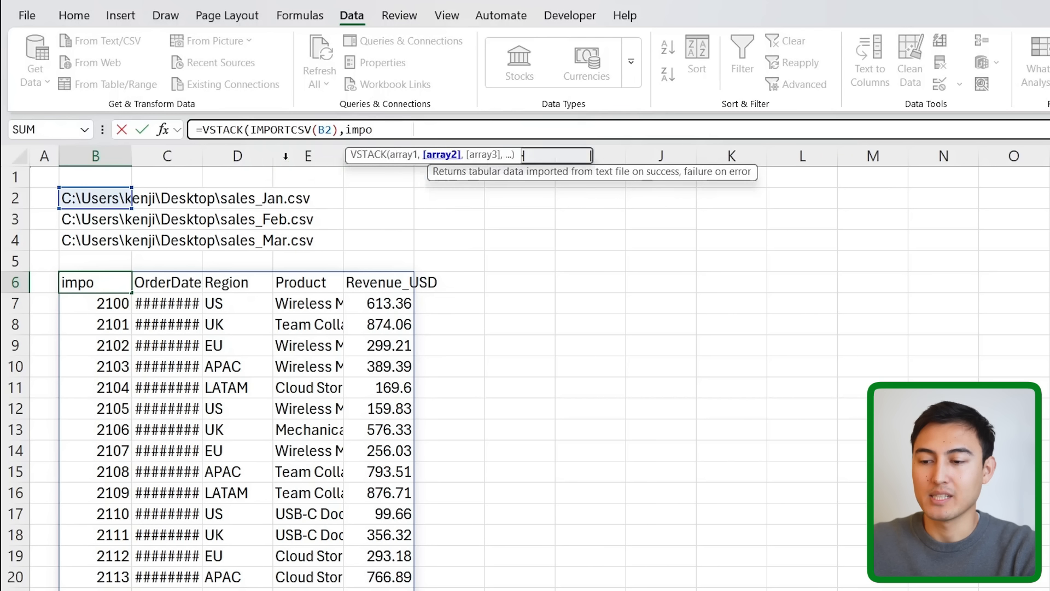
key("Tab")
left_click(80, 215)
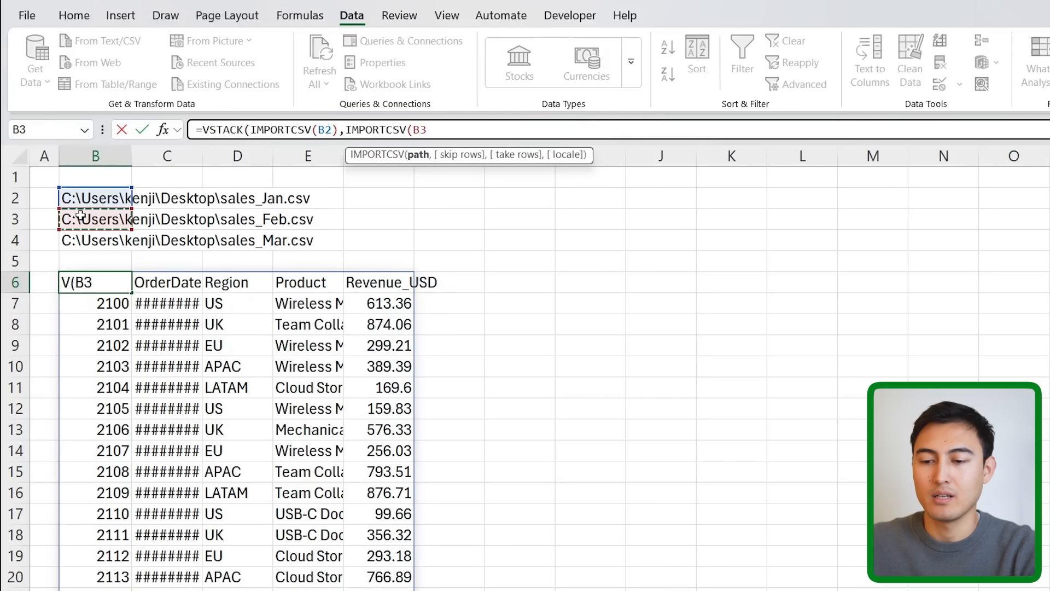
type("),")
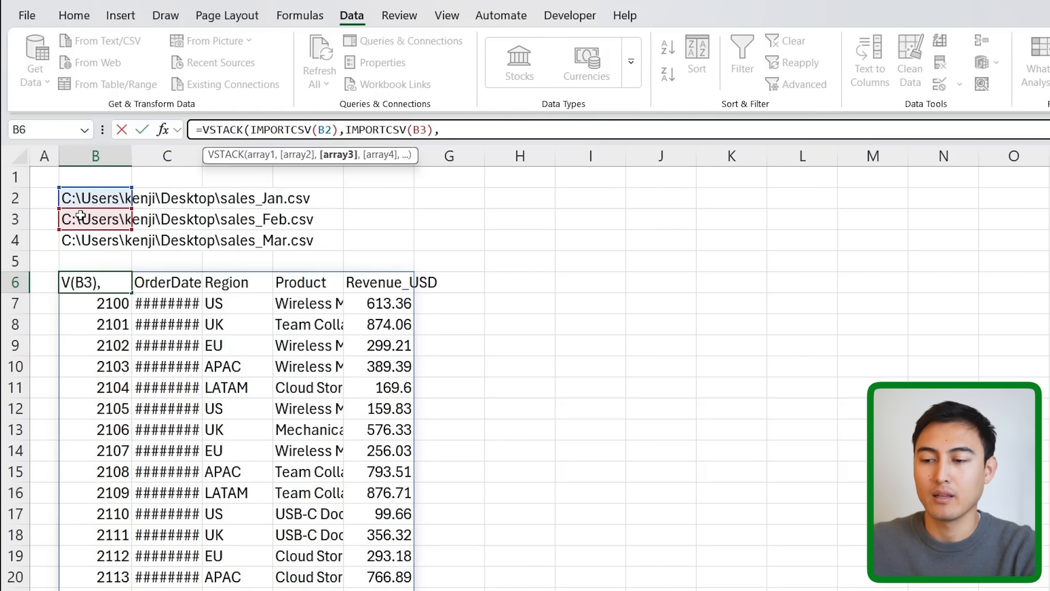
type("impo")
key("Tab")
left_click(99, 245)
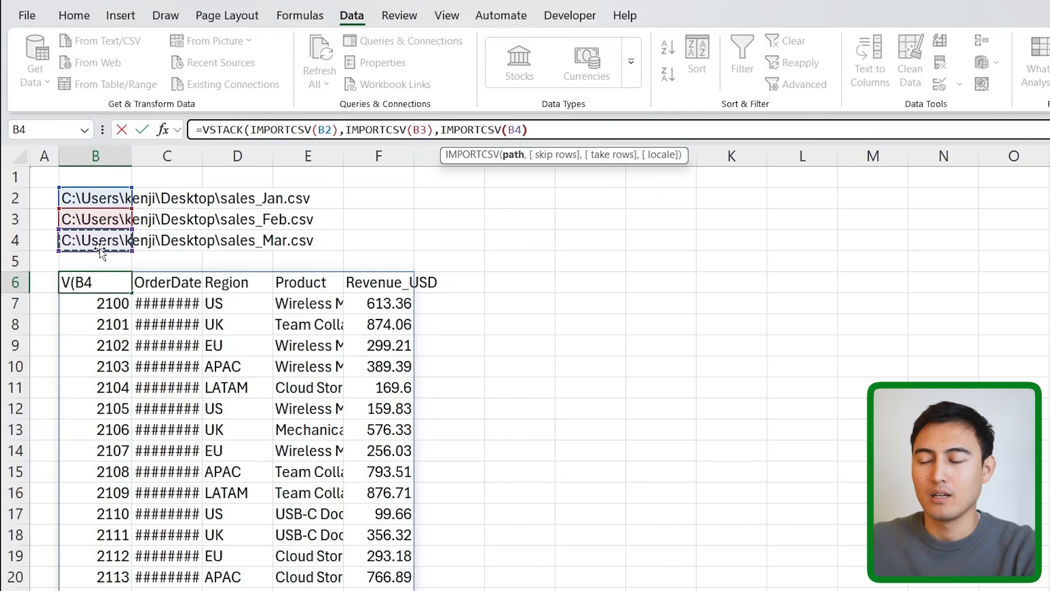
type(")")
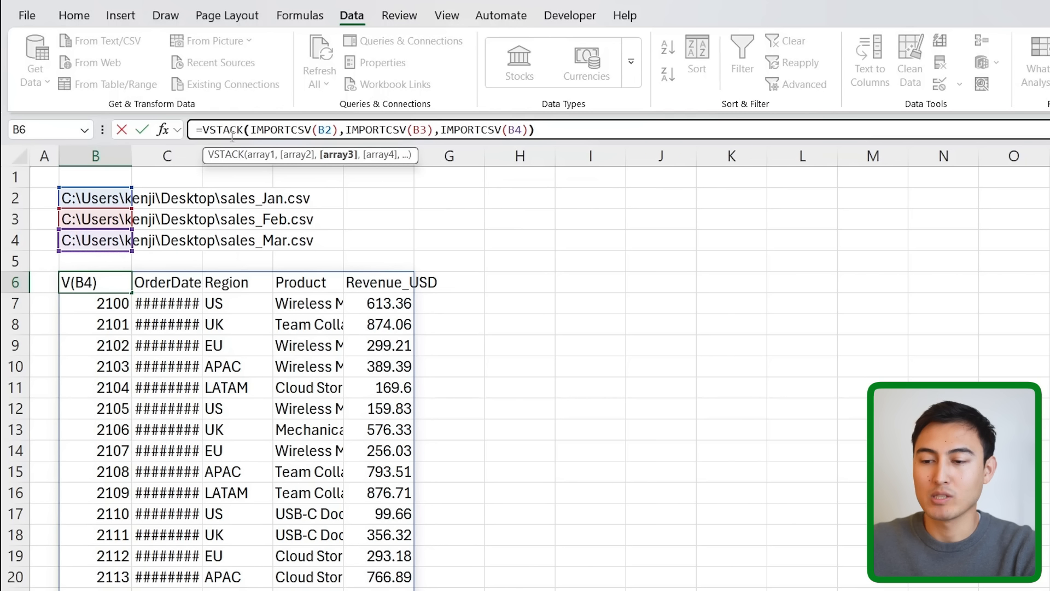
type(")")
key("Return")
Step: Move the VSTACK formula from B6 to G2 and autofit the OrderDate column's width
key("Up")
key("ctrl+c")
key("Right")
key("Right")
key("Right")
key("Right")
key("Up")
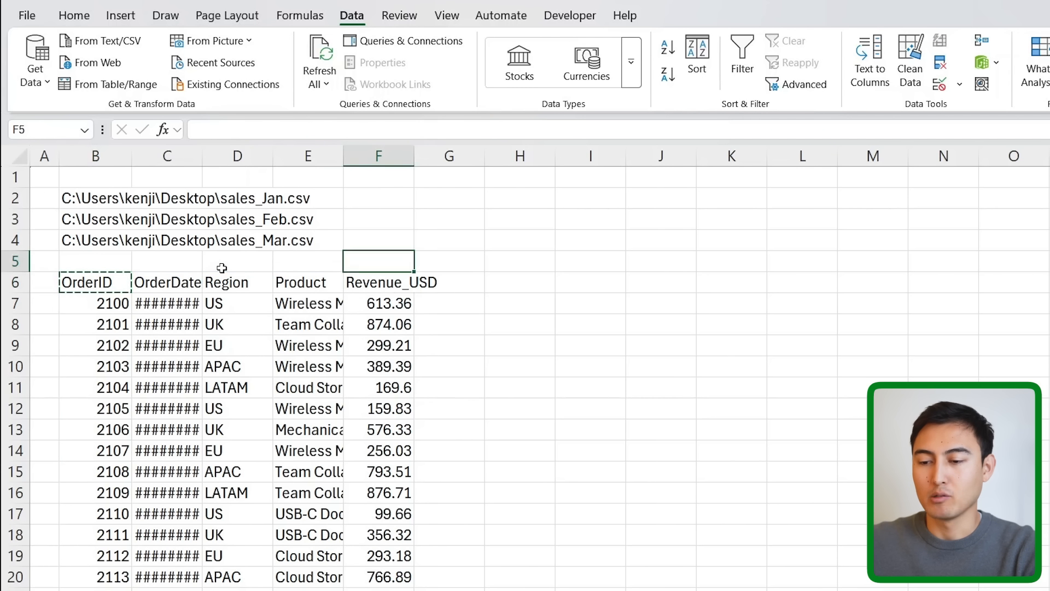
key("Up")
key("Up")
key("Up")
key("Right")
key("ctrl+v")
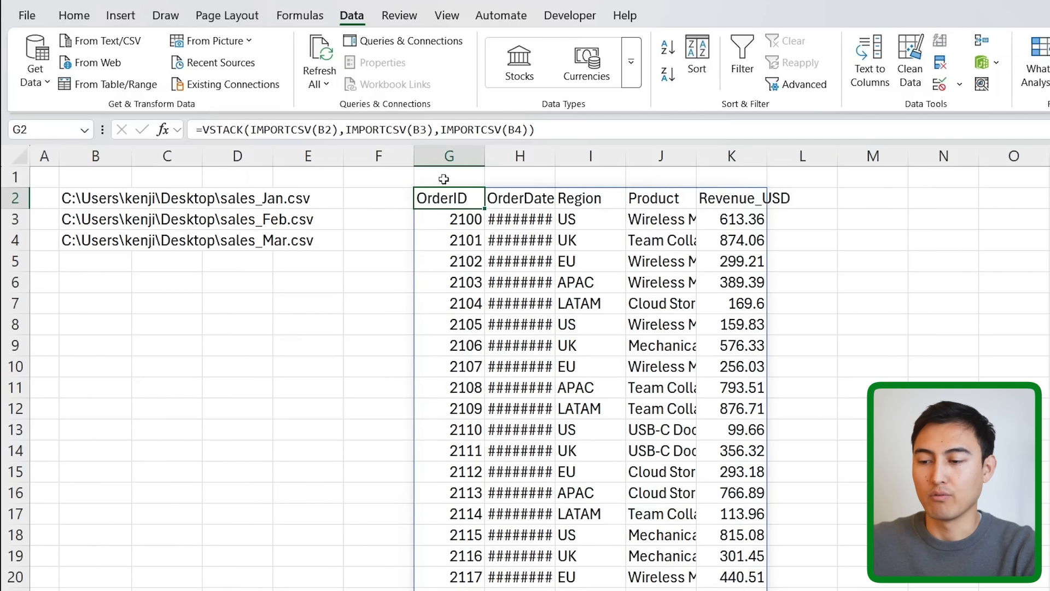
double_click(555, 156)
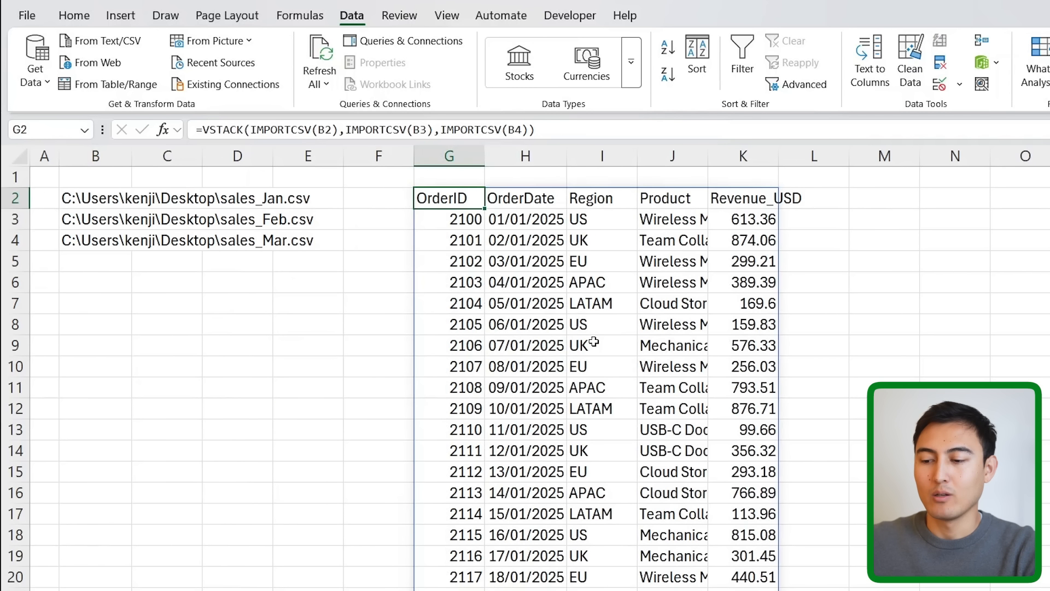
Step: Examine the stacked data for repeated header rows where the February and March files begin
scroll(594, 342, "down", 7)
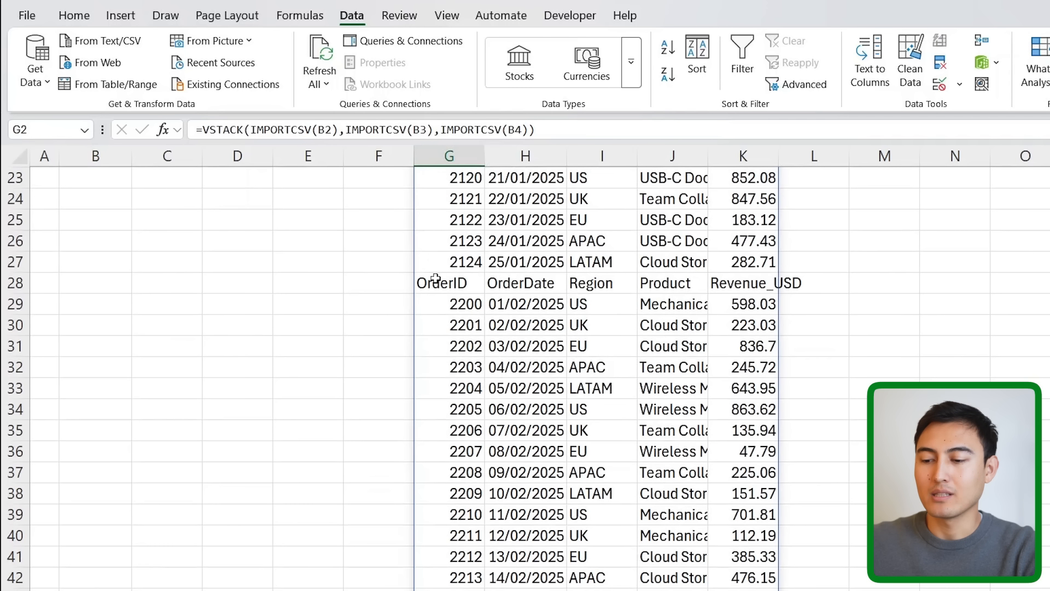
left_click(442, 282)
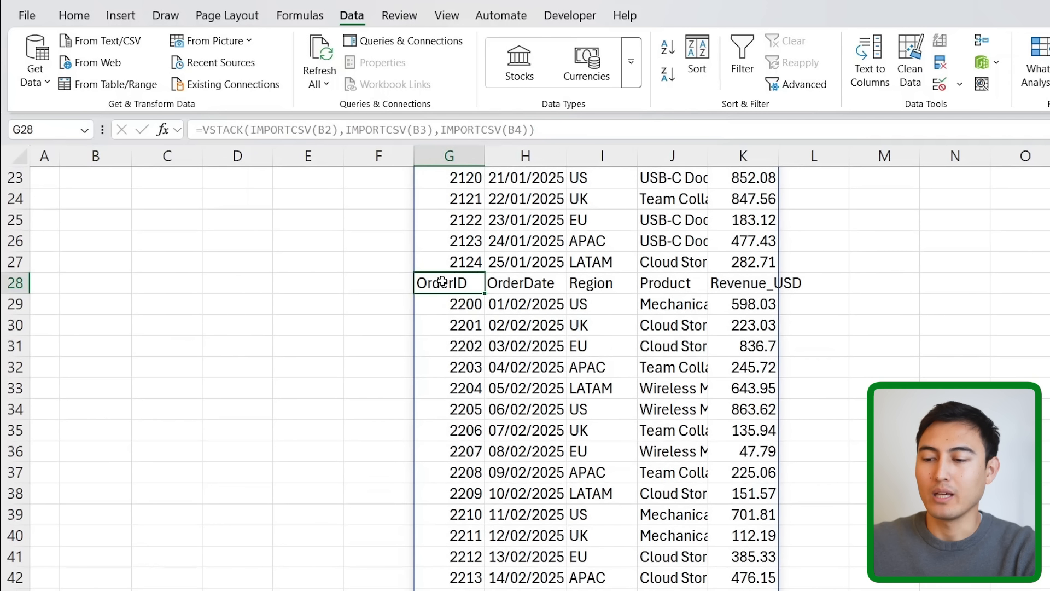
key("ctrl+shift+Right")
scroll(446, 277, "down", 6)
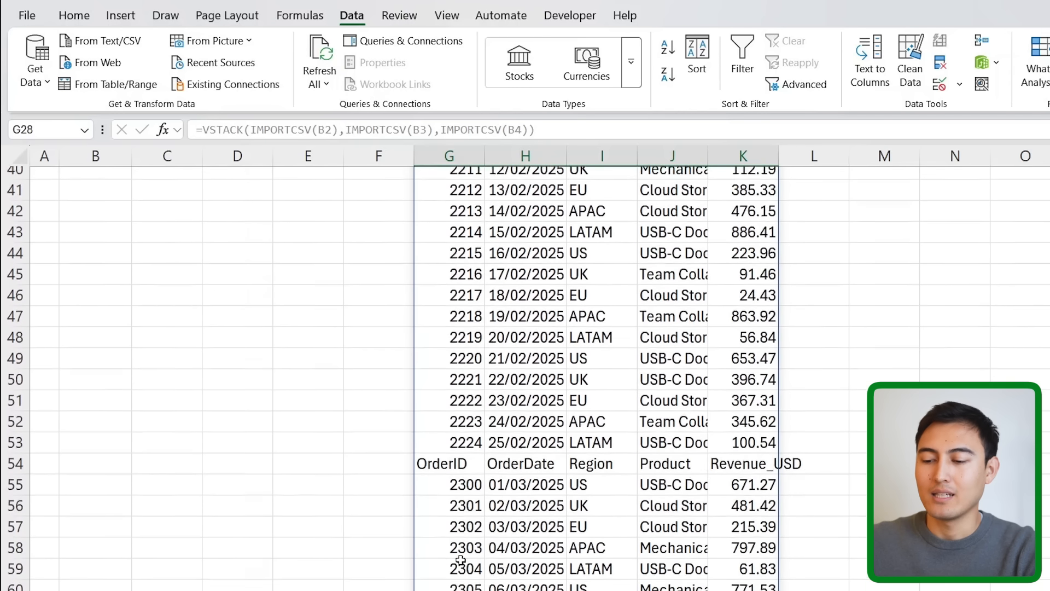
scroll(461, 559, "down", 2)
left_click(428, 356)
key("ctrl+shift+Right")
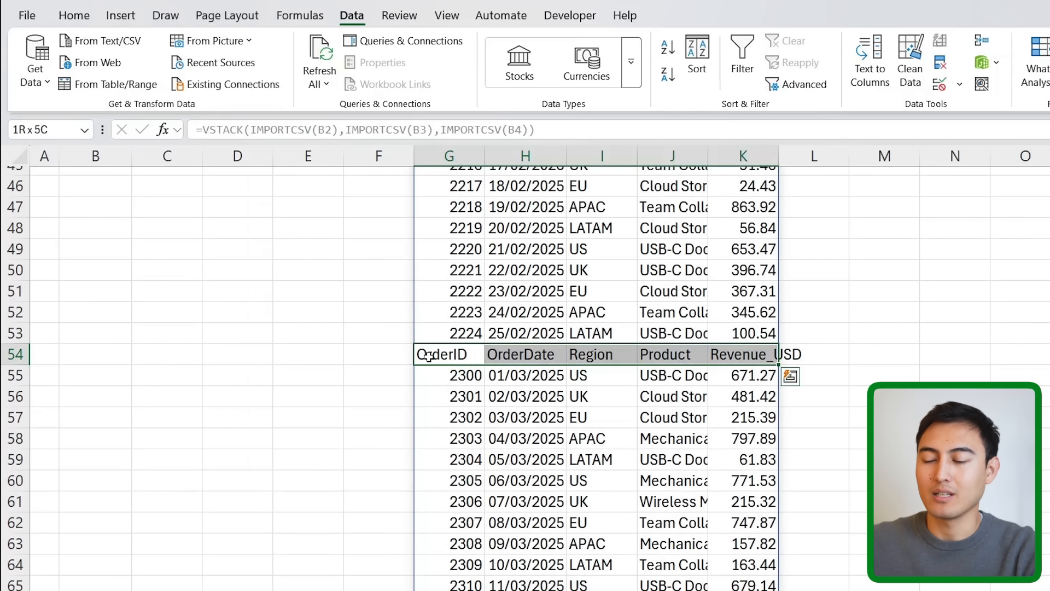
scroll(428, 356, "up", 6)
scroll(428, 357, "up", 8)
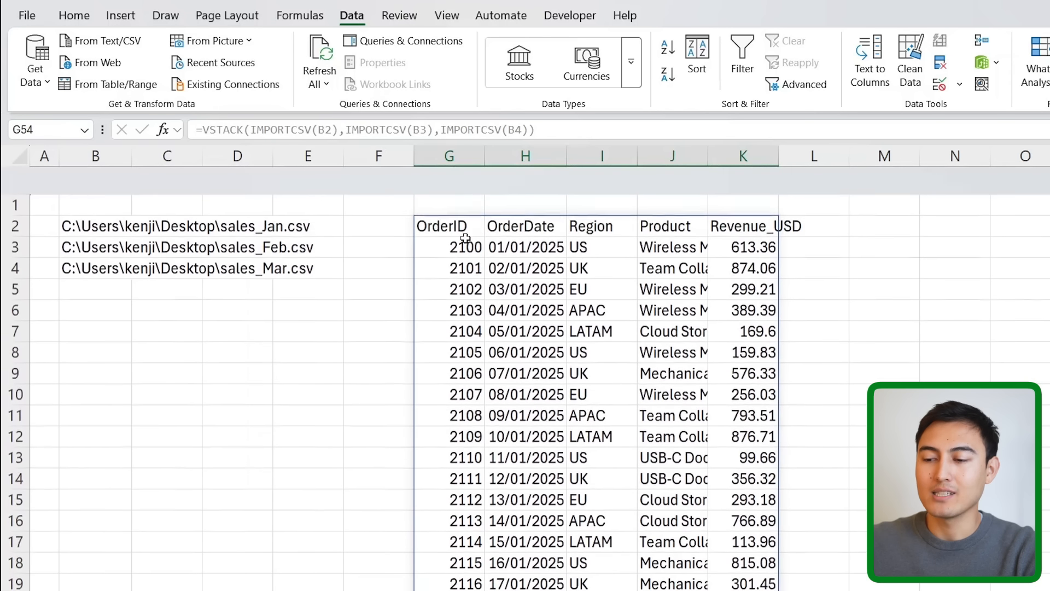
Step: Set skip rows to 1 in the IMPORTCSV calls for B3 and B4 in G2's formula, and check the stacked rows
left_click(458, 198)
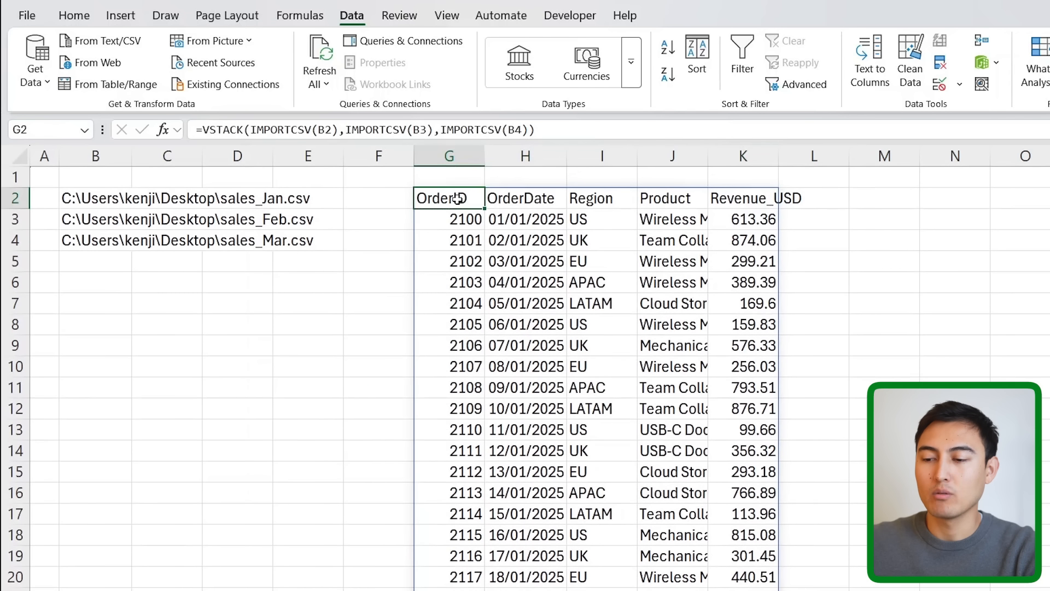
left_click(409, 129)
left_click(415, 130)
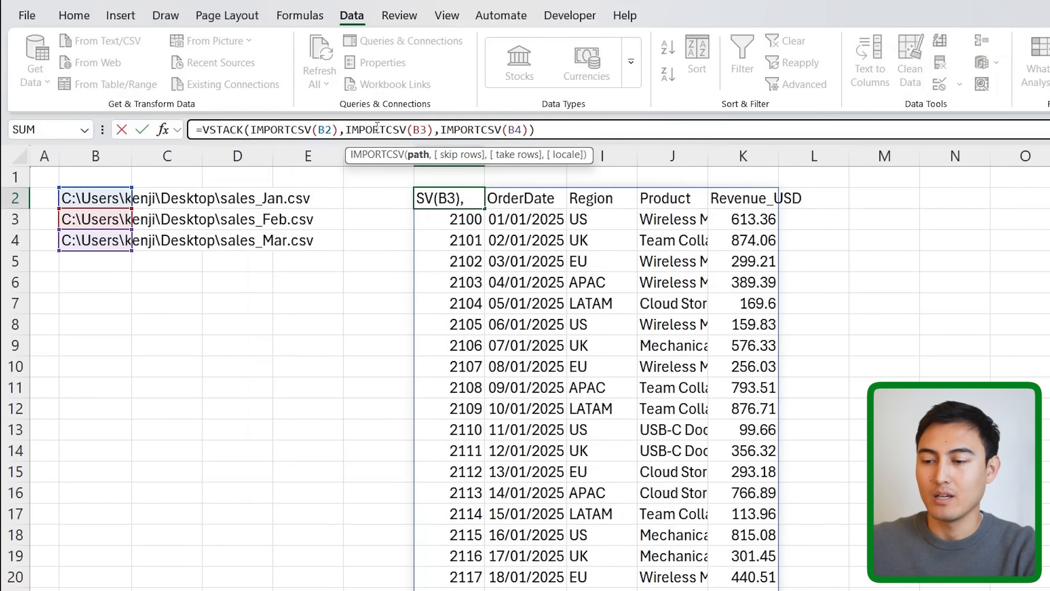
type(",")
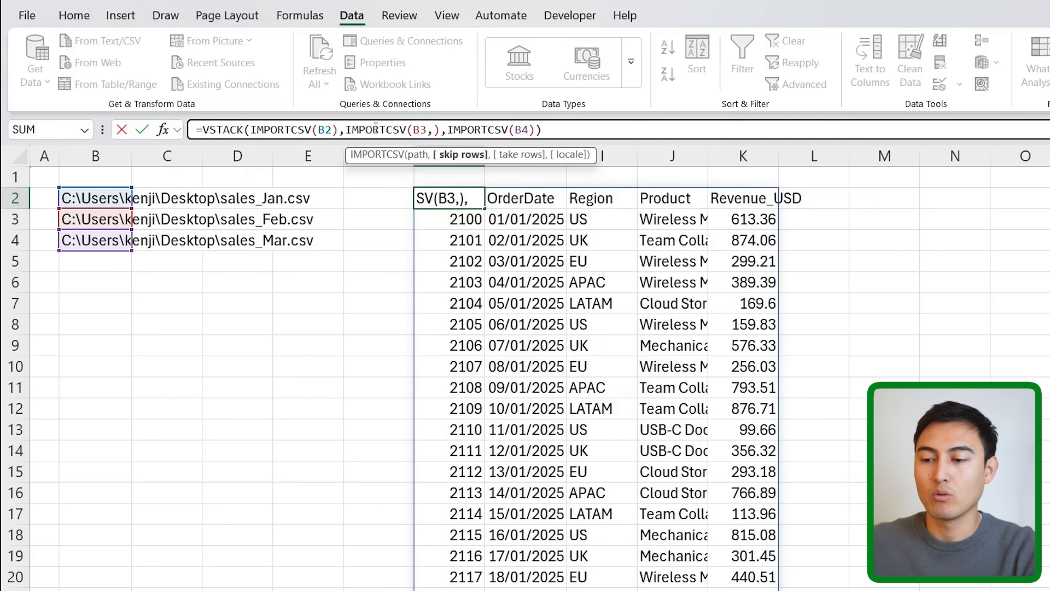
type("1")
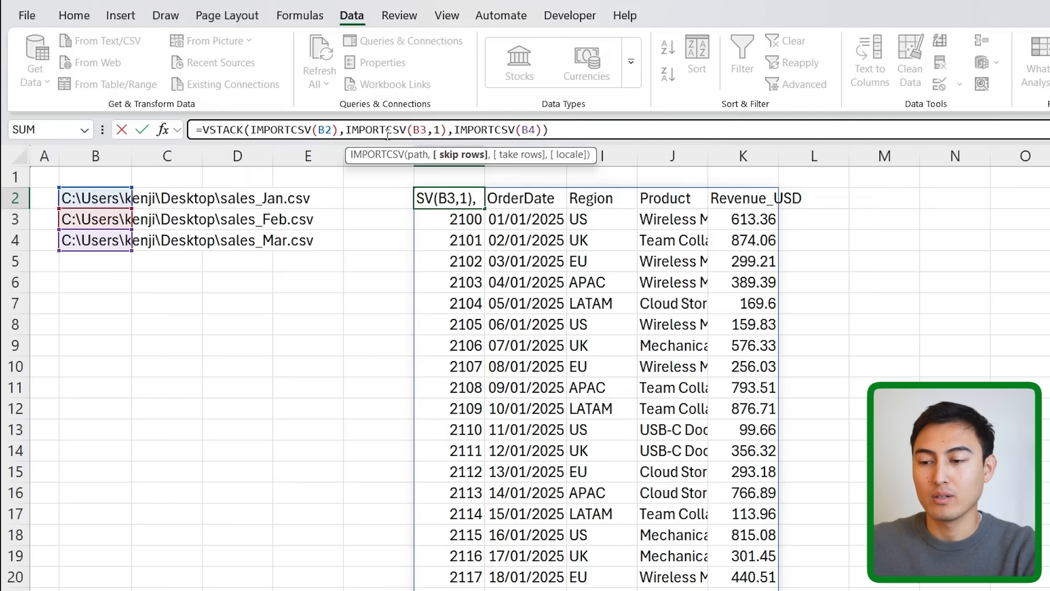
left_click(537, 129)
type(",1")
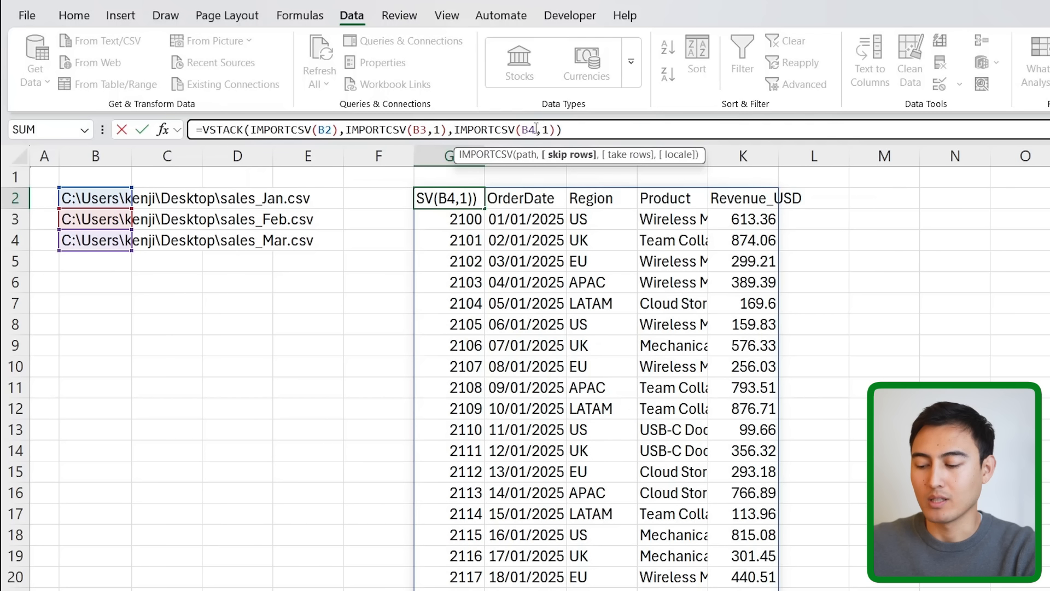
key("ctrl+Return")
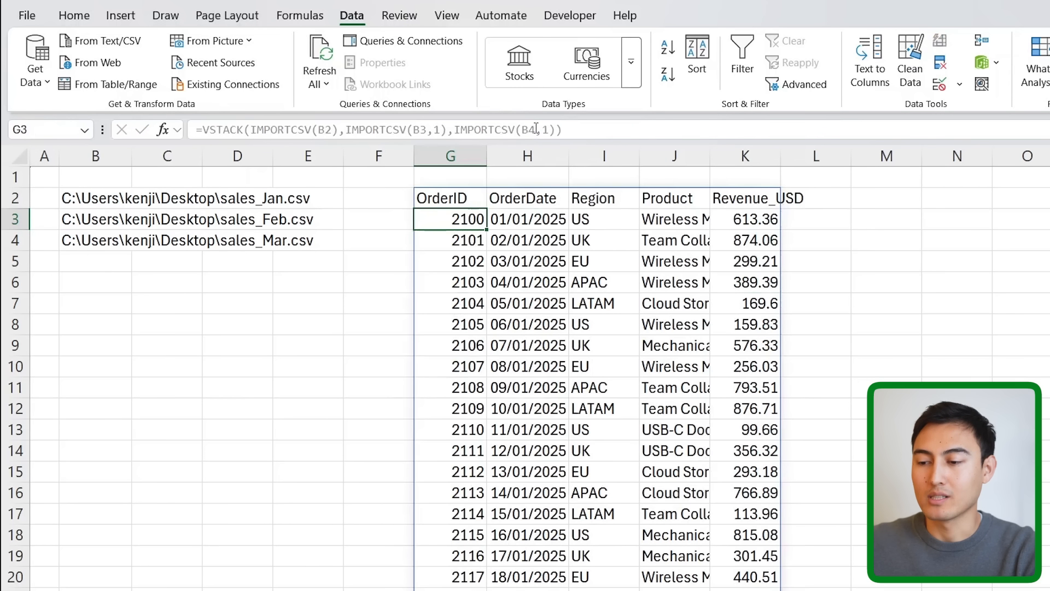
scroll(592, 368, "down", 18)
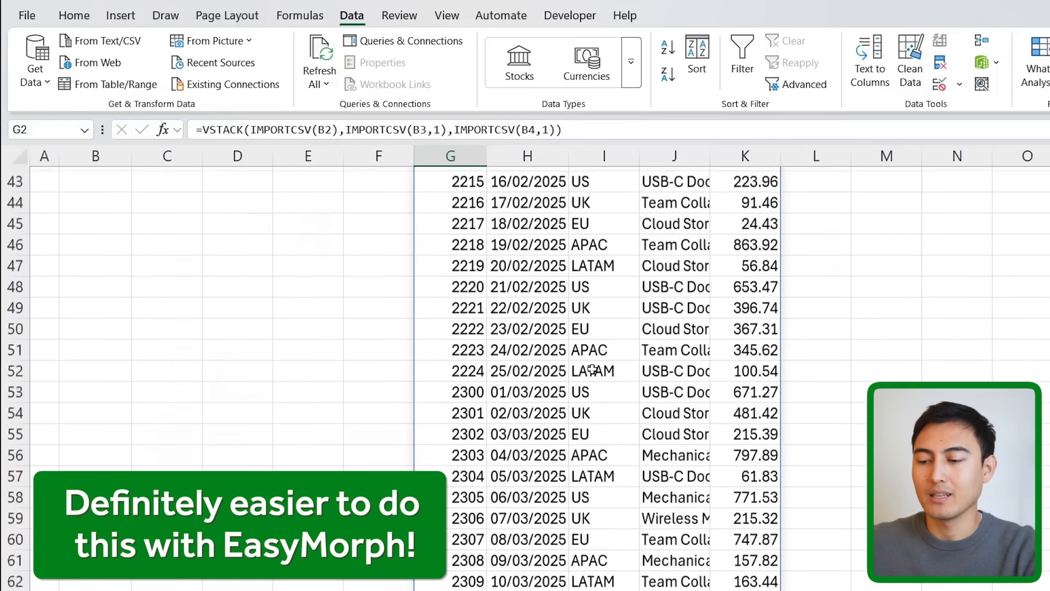
left_click(488, 280)
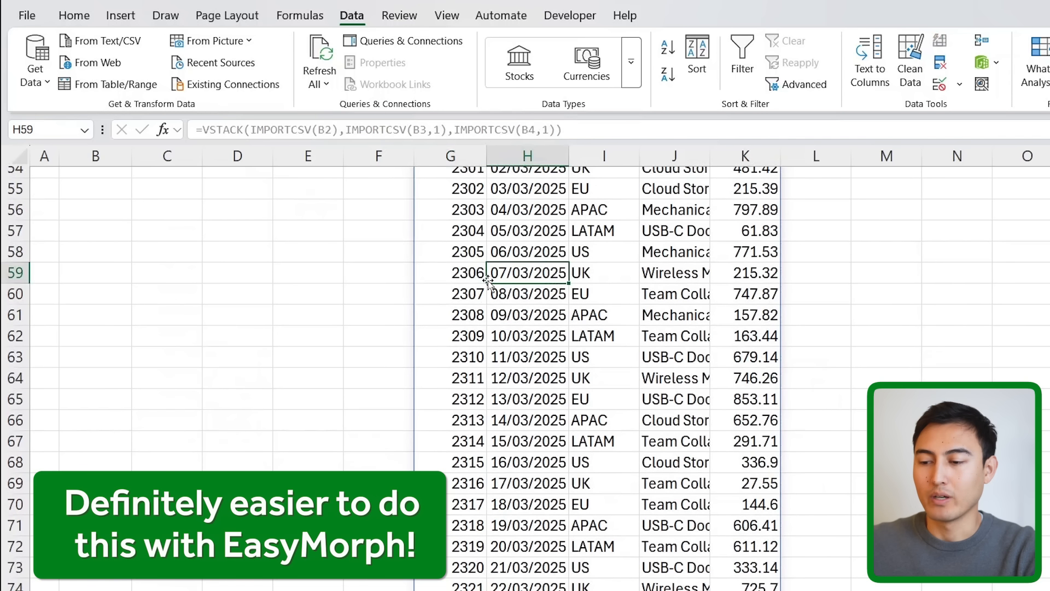
scroll(577, 387, "up", 4)
key("ctrl+Up")
key("ctrl+Up")
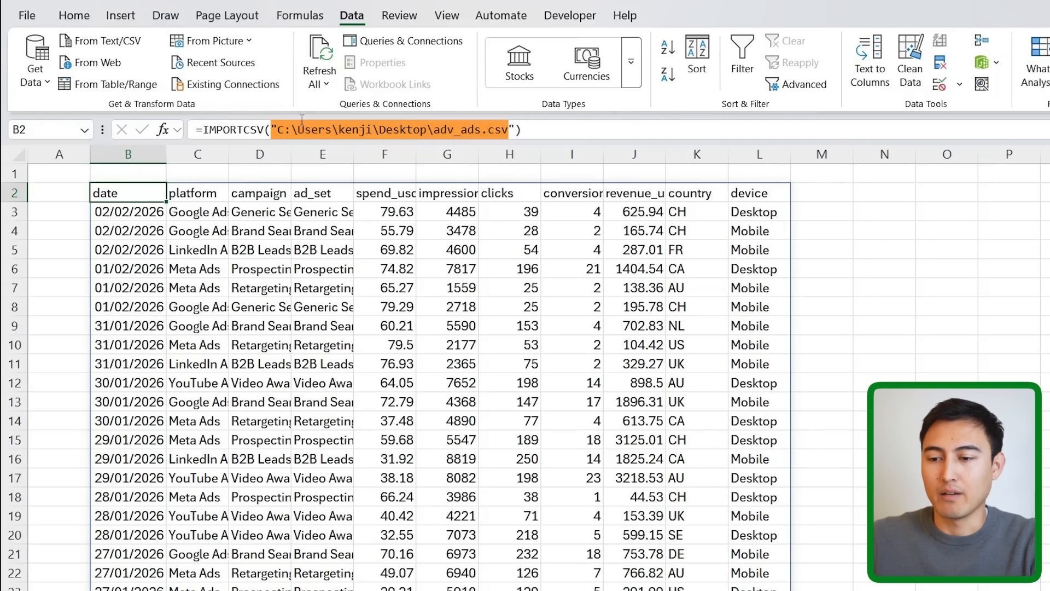
Step: On the adv_ads.csv import sheet, go through the column headers in row 2
key("Right")
key("Right")
key("Right")
key("Right")
key("Right")
key("Right")
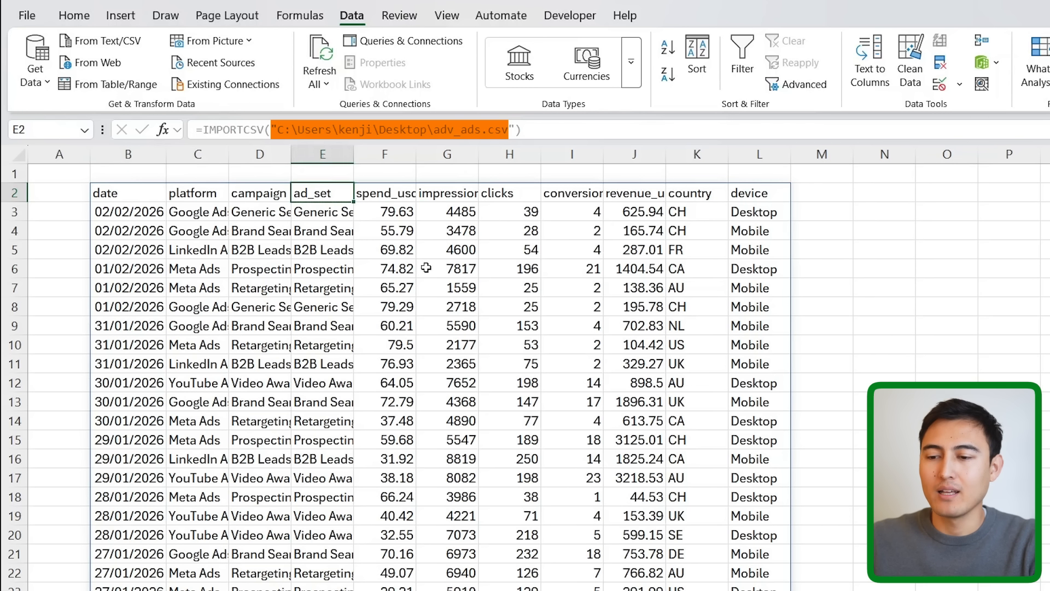
Step: Wrap the adv_ads.csv IMPORTCSV formula in B2 in CHOOSECOLS to return only columns 2 and 5
left_click(117, 200)
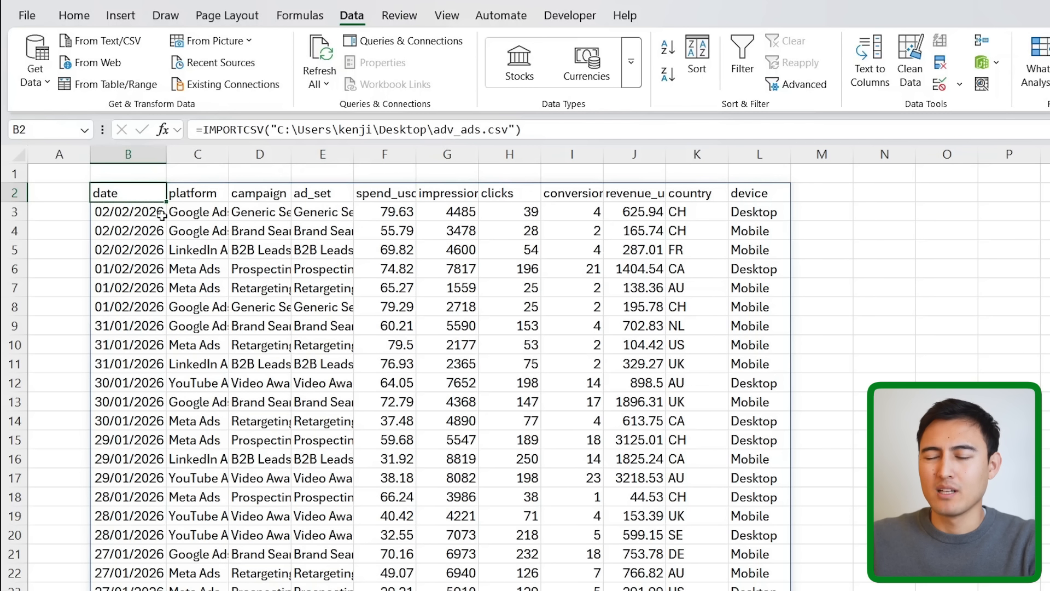
left_click(197, 130)
type("choo")
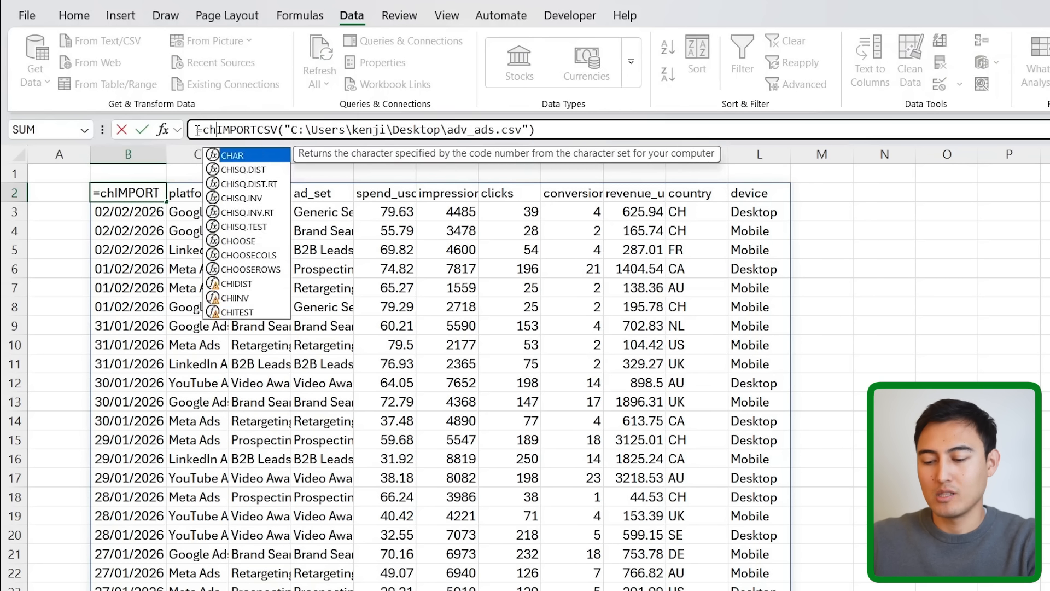
key("Down")
key("Tab")
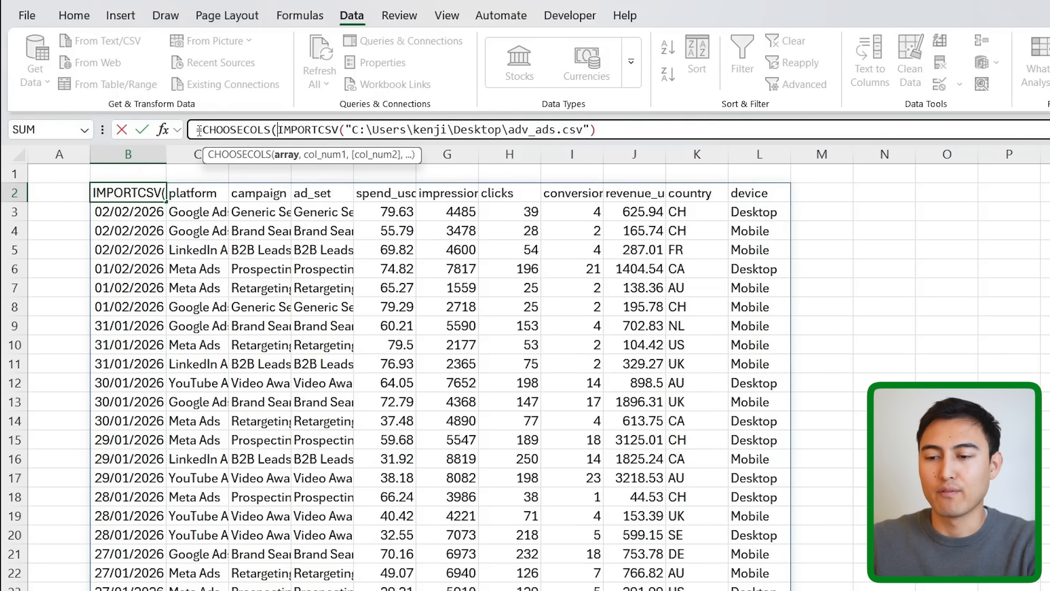
left_click(602, 131)
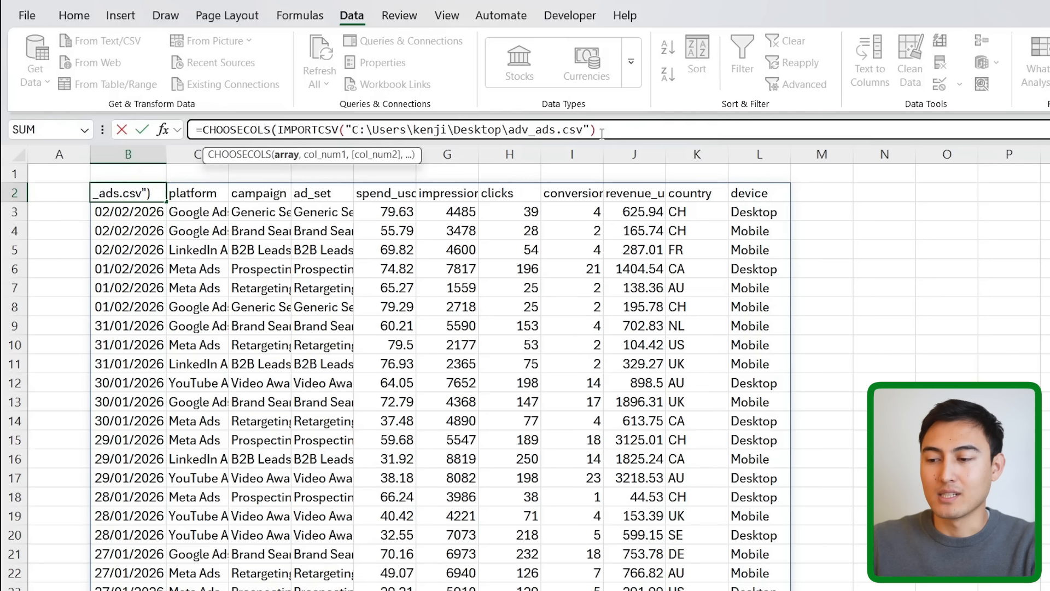
type(",")
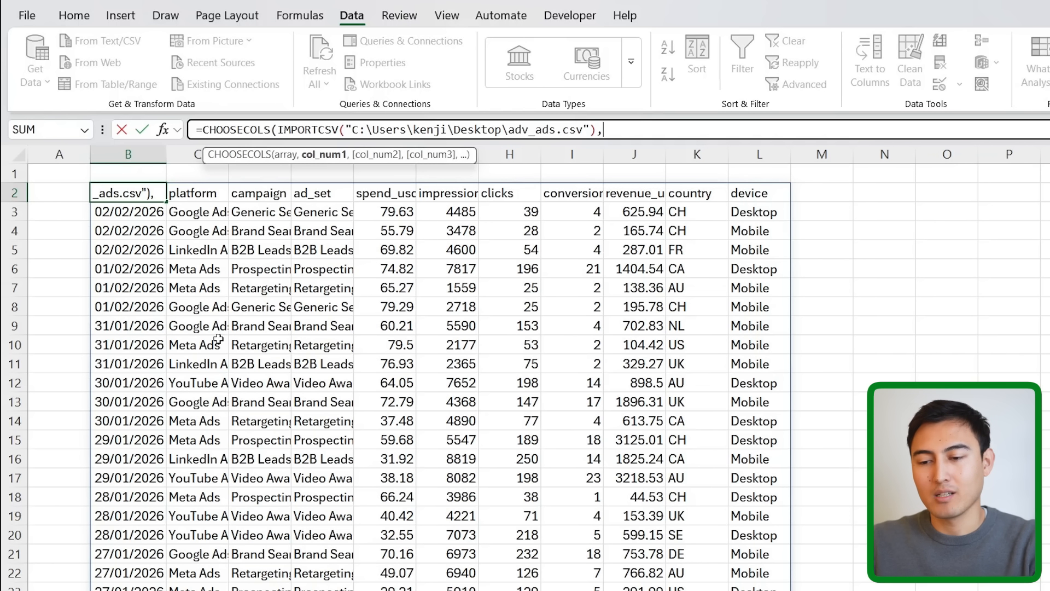
type("2,")
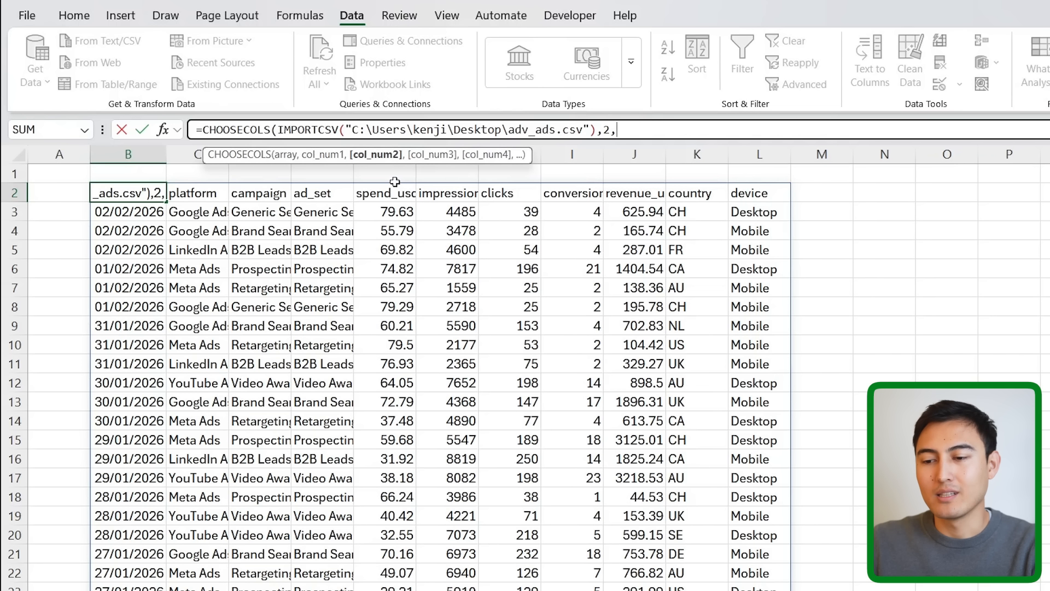
type("5)")
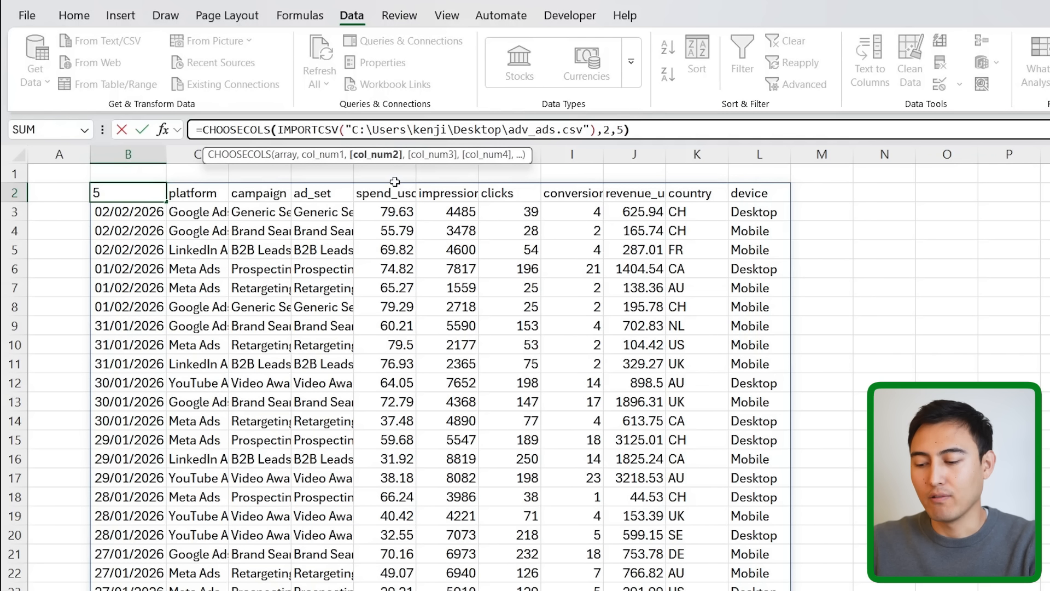
key("Return")
key("Up")
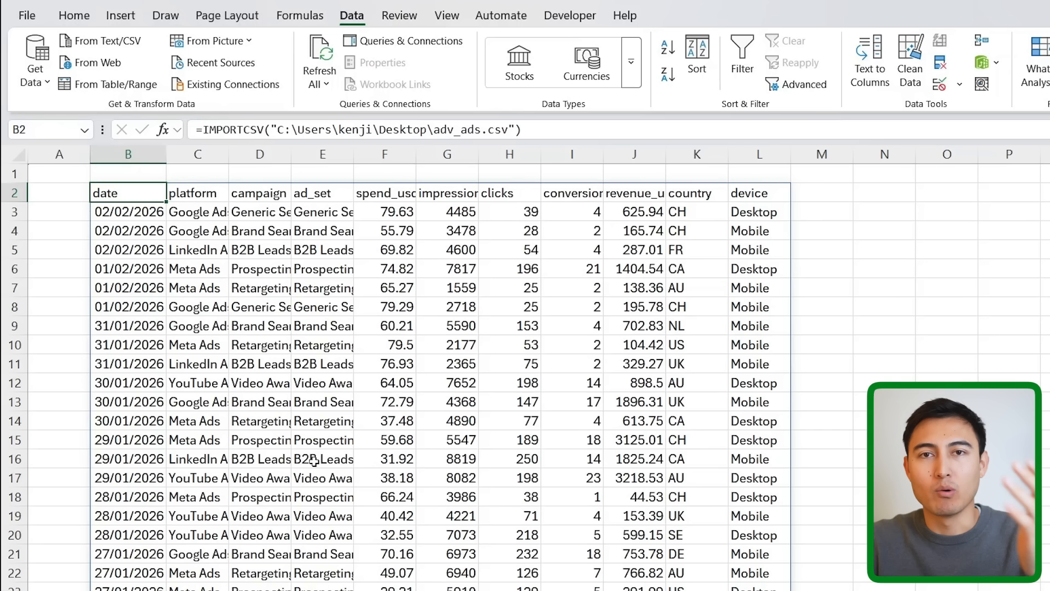
Step: Wrap the adv_ads.csv IMPORTCSV call in B2 in FILTER as its array argument, and copy the IMPORTCSV expression for reuse
left_click(205, 131)
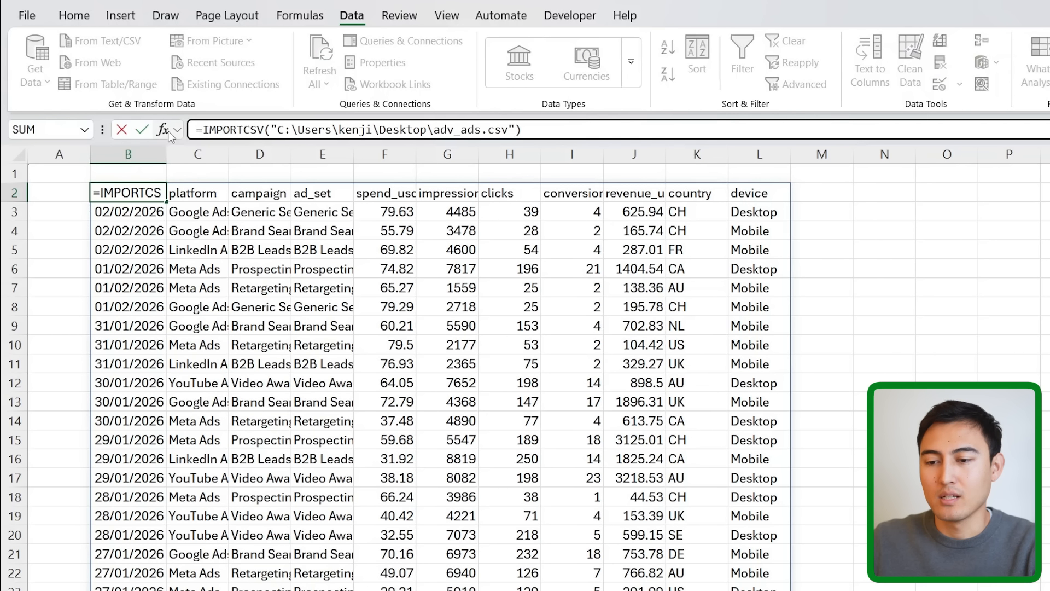
left_click(200, 129)
type("filter")
key("Tab")
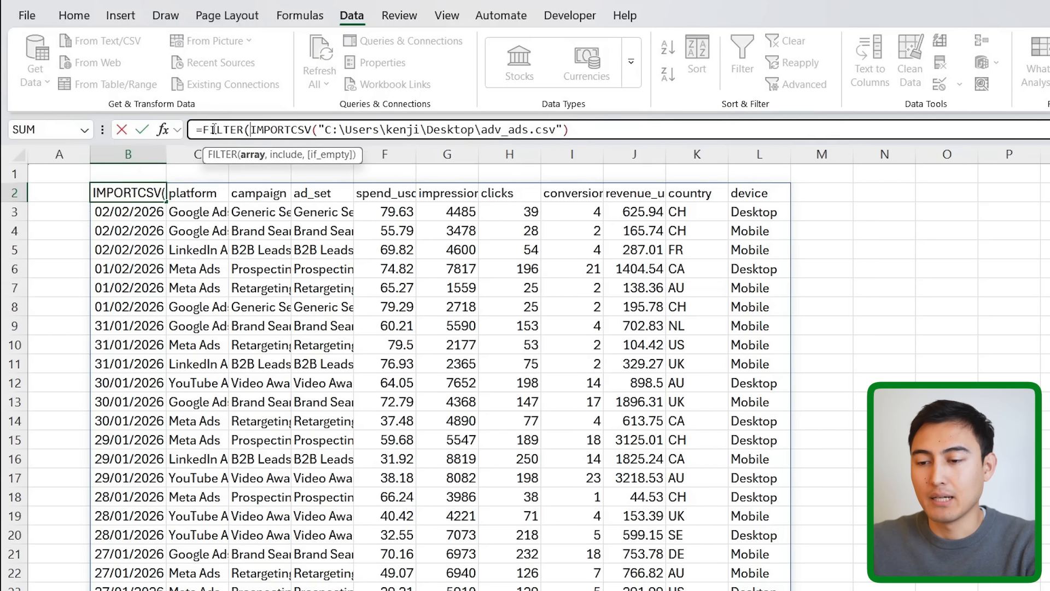
key("shift+End")
key("ctrl+c")
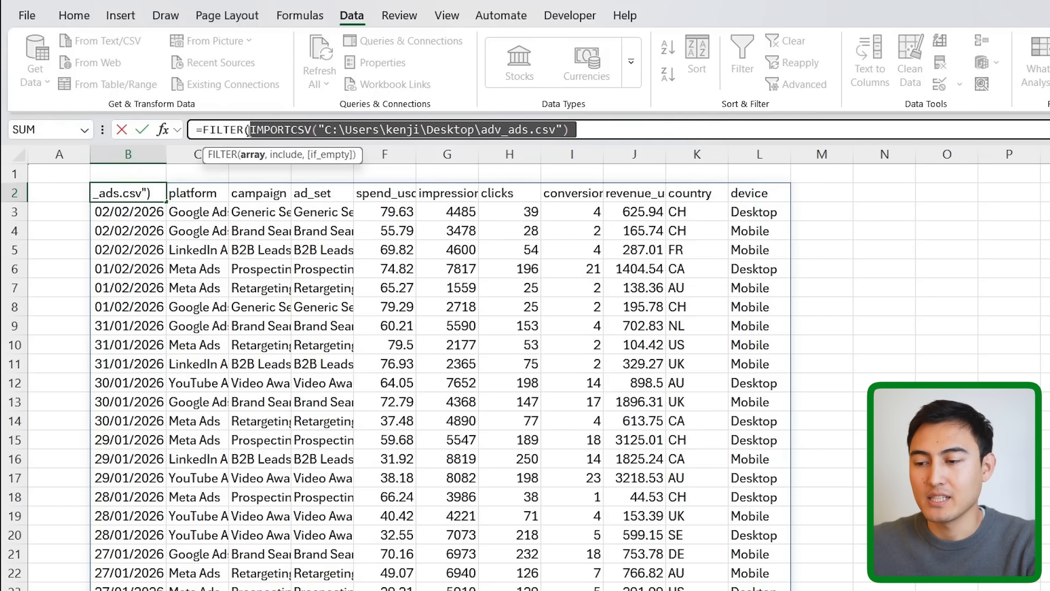
key("shift+Left")
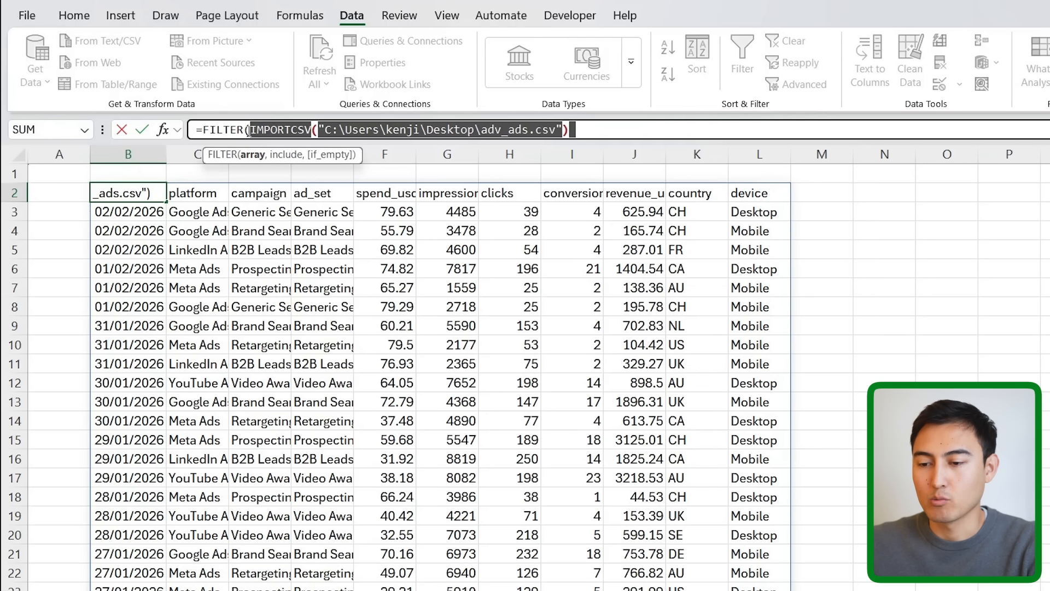
key("End")
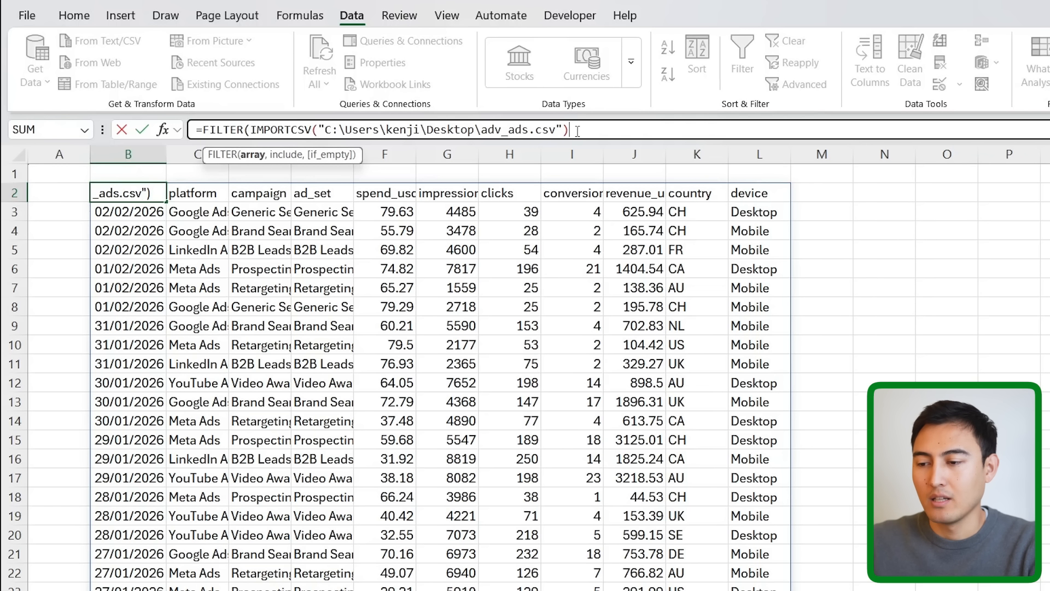
type(",")
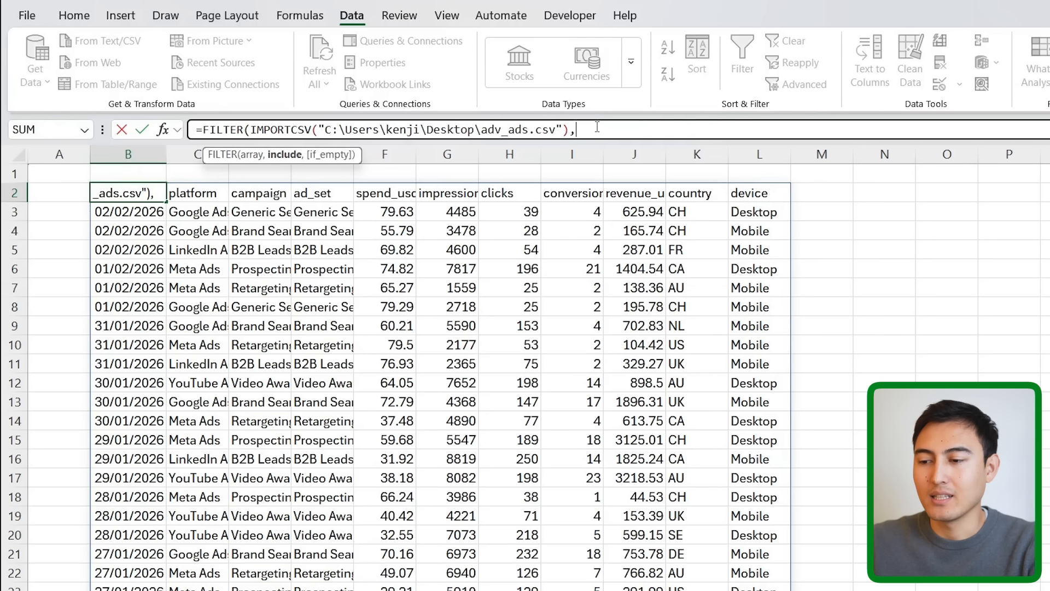
Step: Complete B2's FILTER with an include condition using CHOOSECOLS on column 1 of the same adv_ads.csv import, >=TODAY()
type("cho")
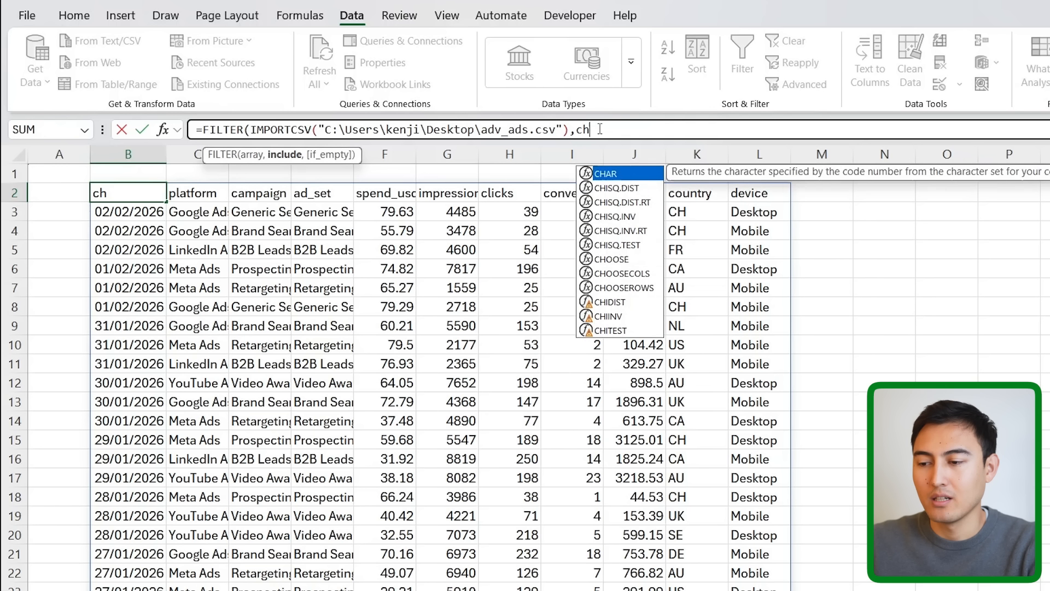
key("Down")
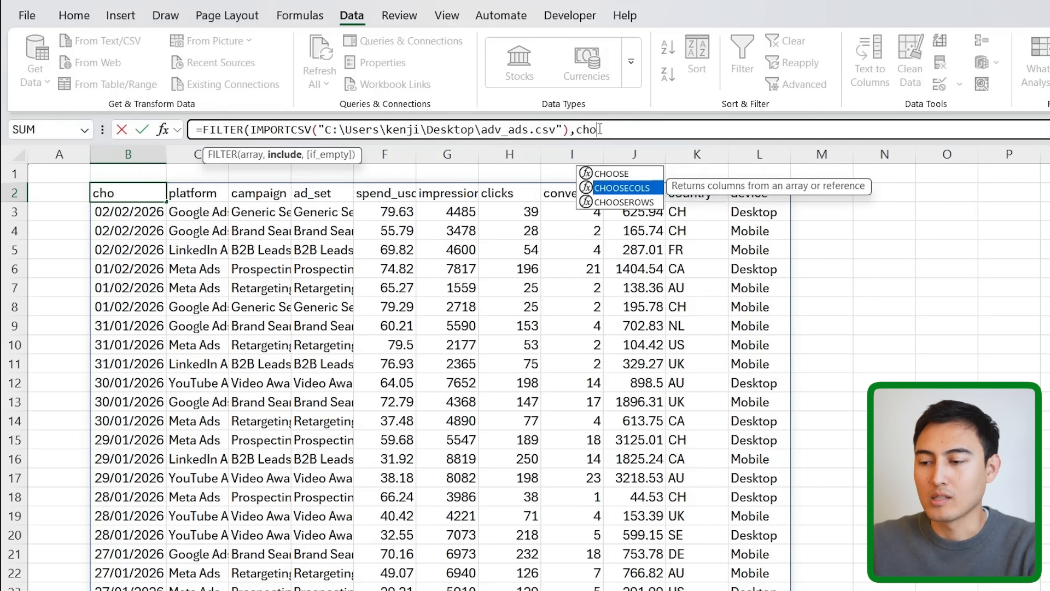
key("Tab")
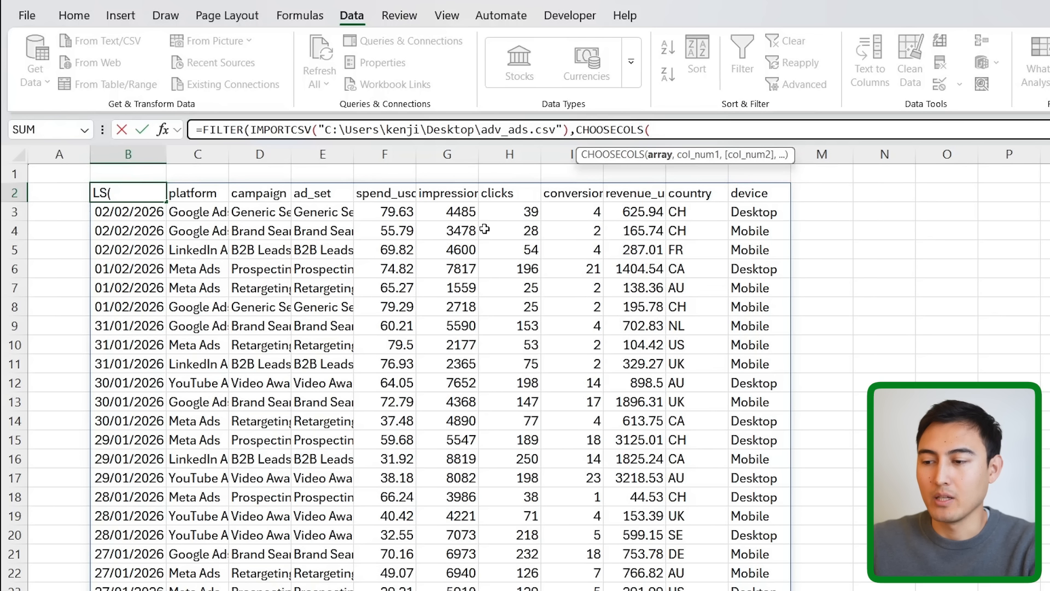
key("ctrl+v")
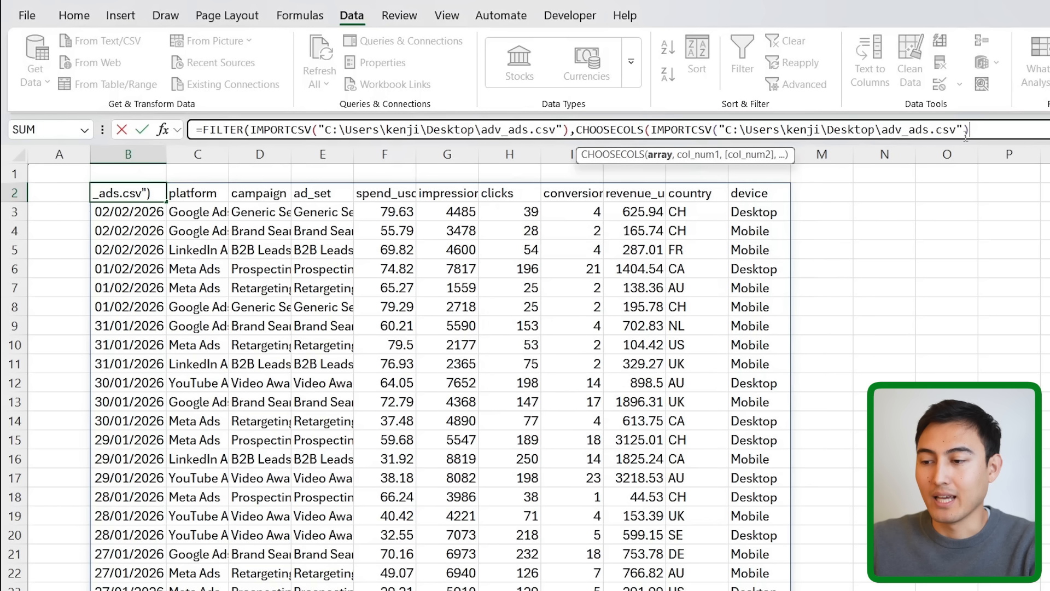
type(",1")
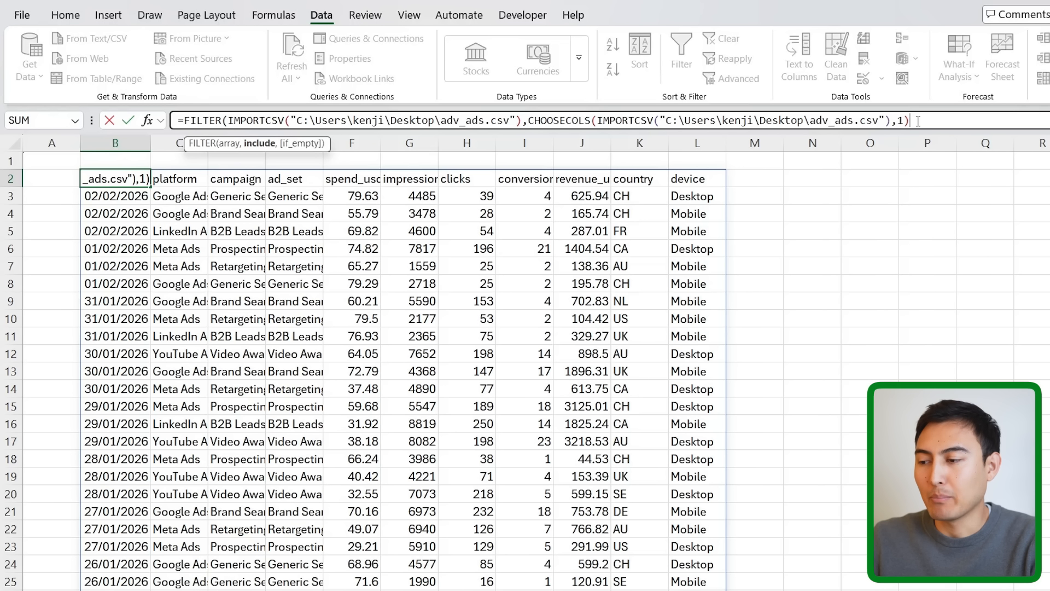
type(">")
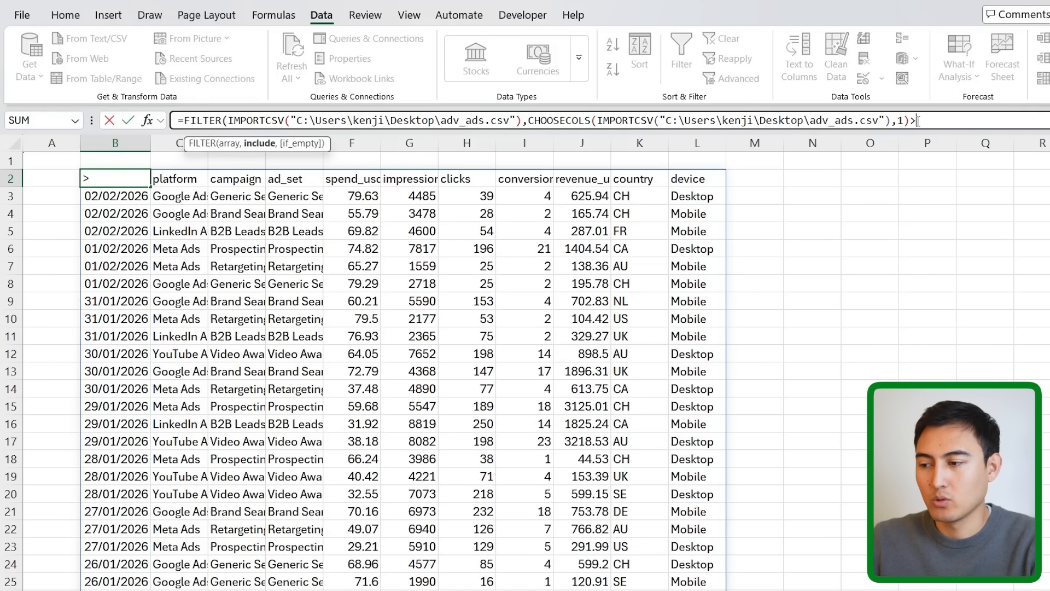
type("=t")
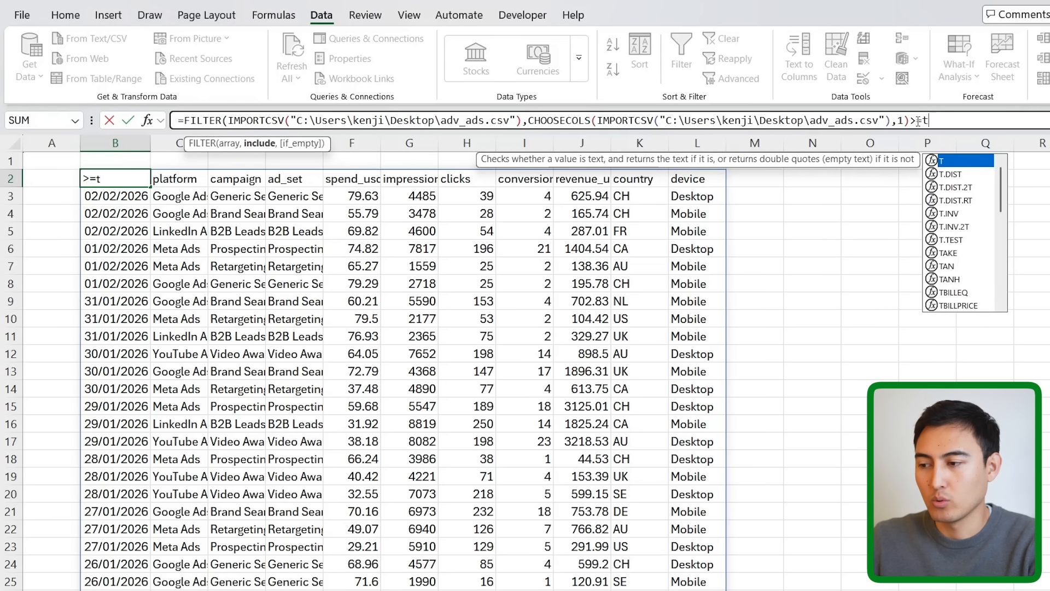
type("od")
key("Tab")
type("))")
key("Return")
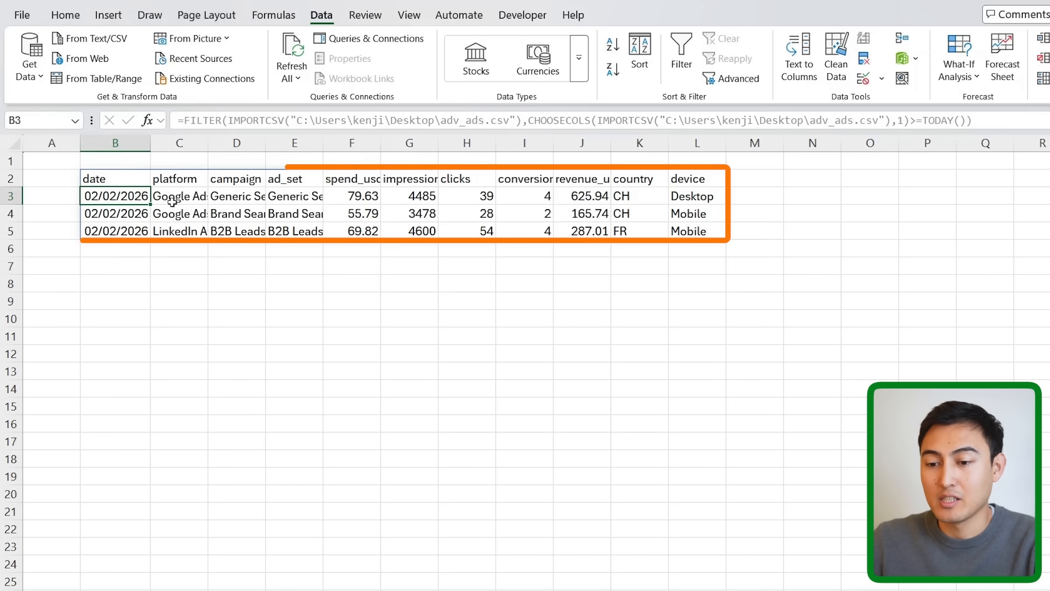
Step: Change the date condition in B2's FILTER formula to >=TODAY()-5
key("Up")
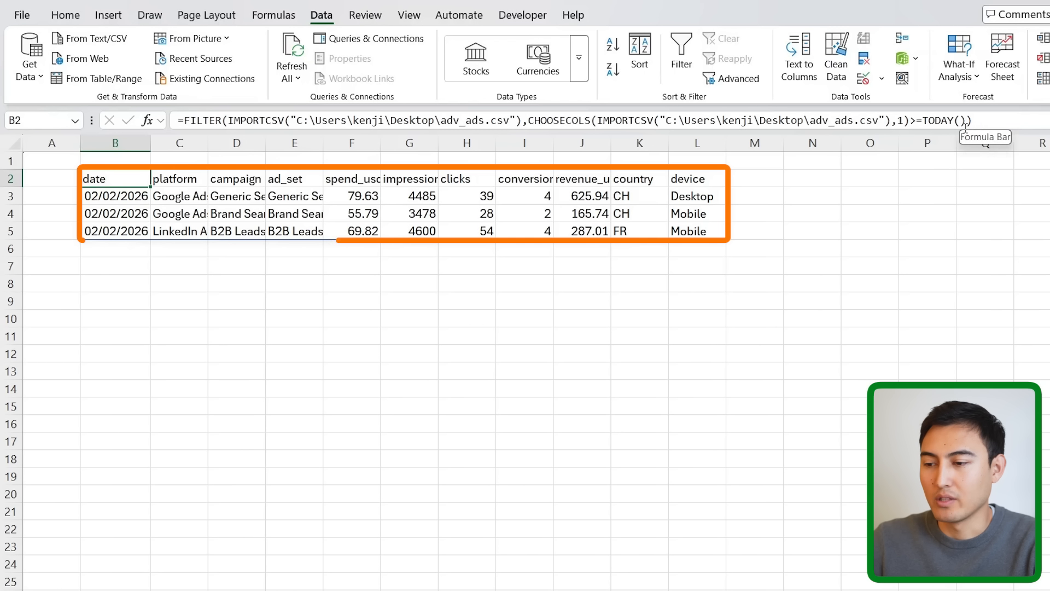
left_click(994, 119)
key("Left")
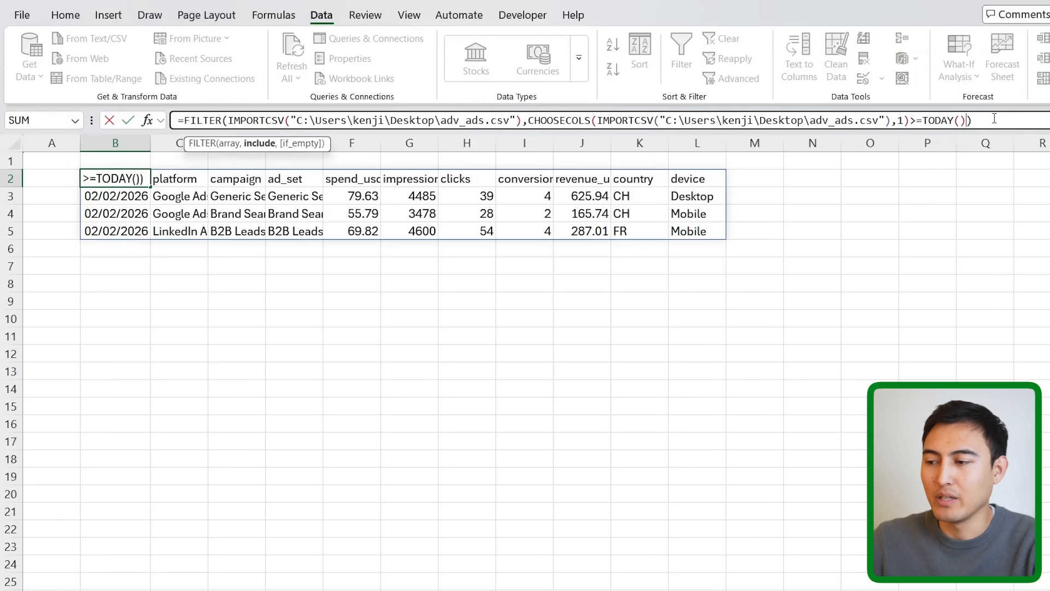
type("-5")
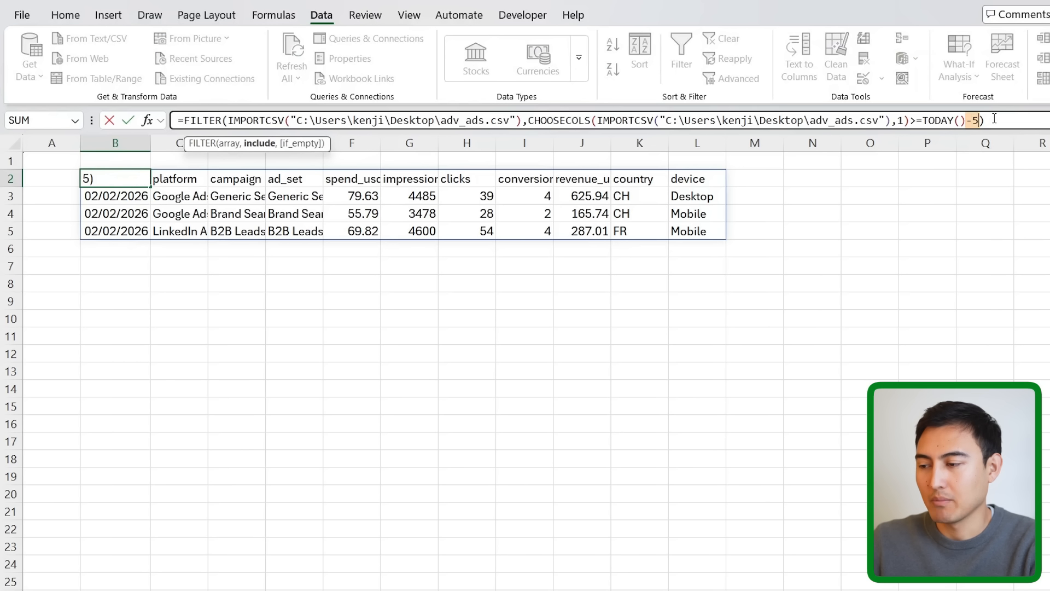
key("Return")
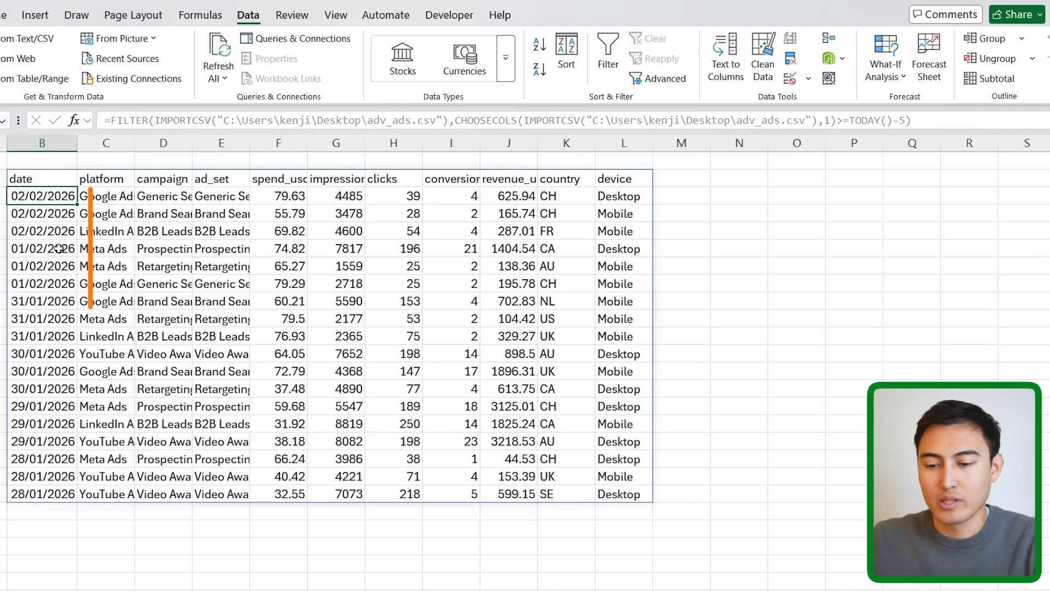
Step: Widen column F so that the full spend_usd header fits
left_click(274, 192)
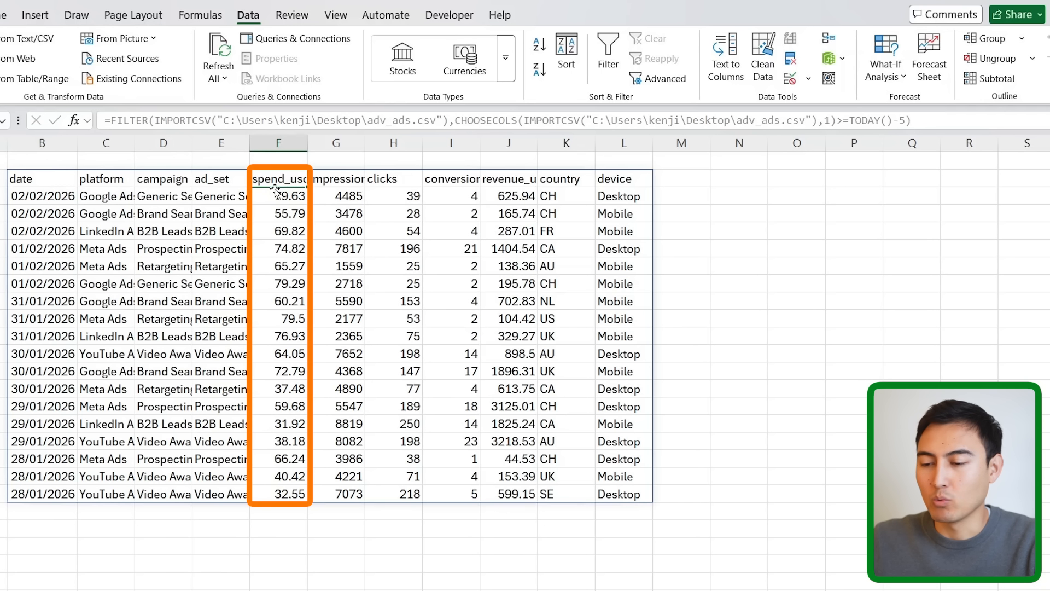
left_click_drag(303, 147, 324, 145)
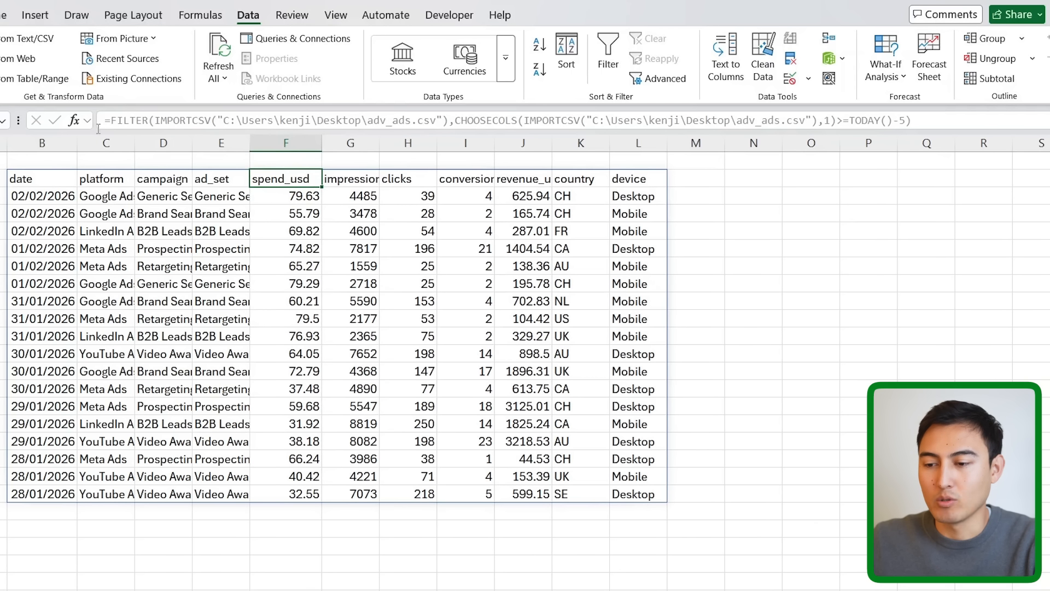
key("Up")
key("Down")
Step: Wrap B2's FILTER formula in SORT with sort index 5 and descending order (-1)
key("Left")
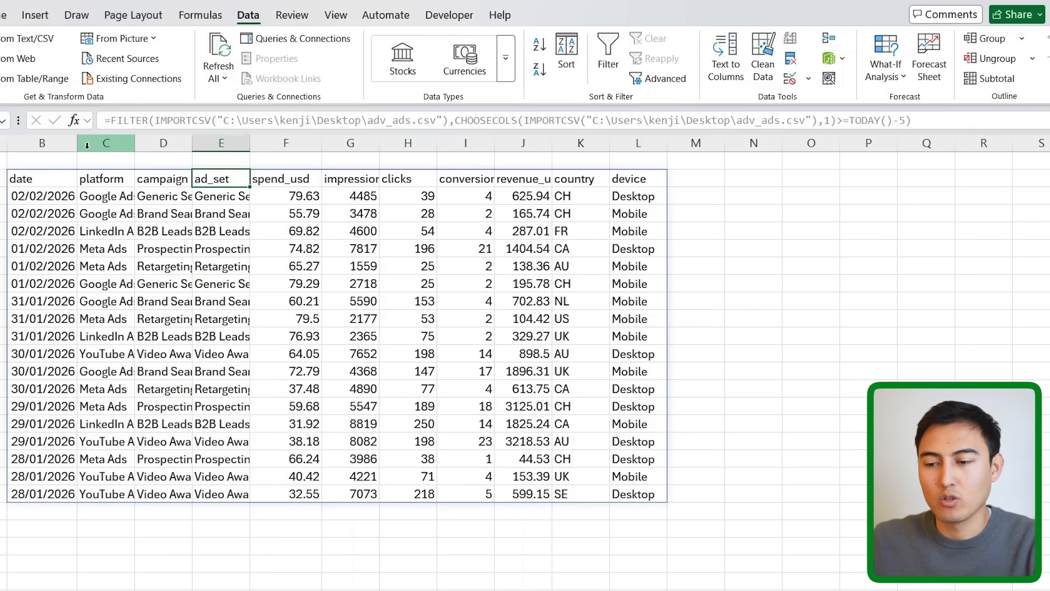
key("Left")
key("Left")
key("Left")
left_click(113, 121)
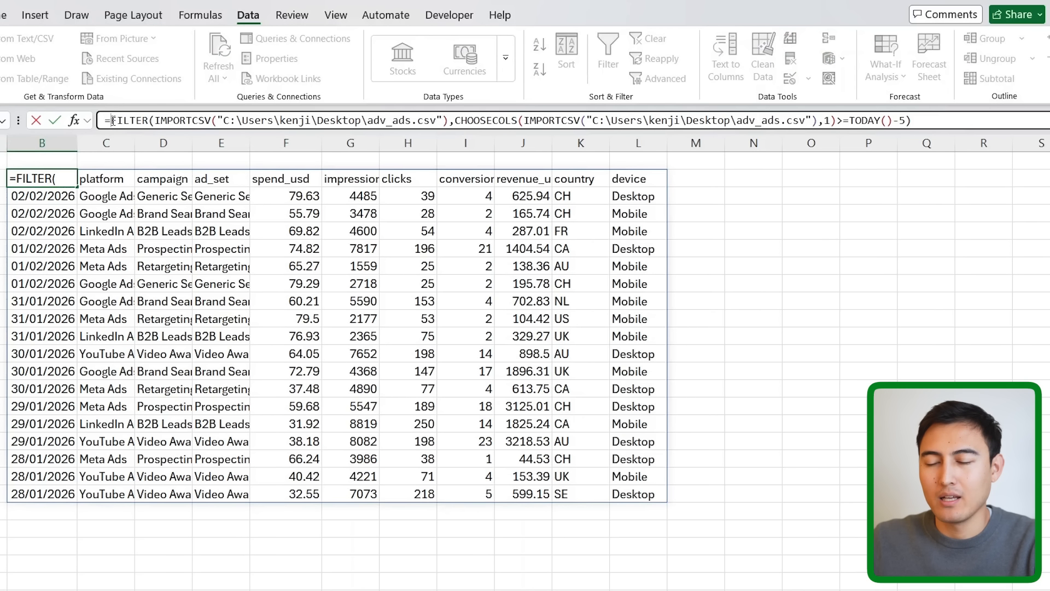
type("SORT(")
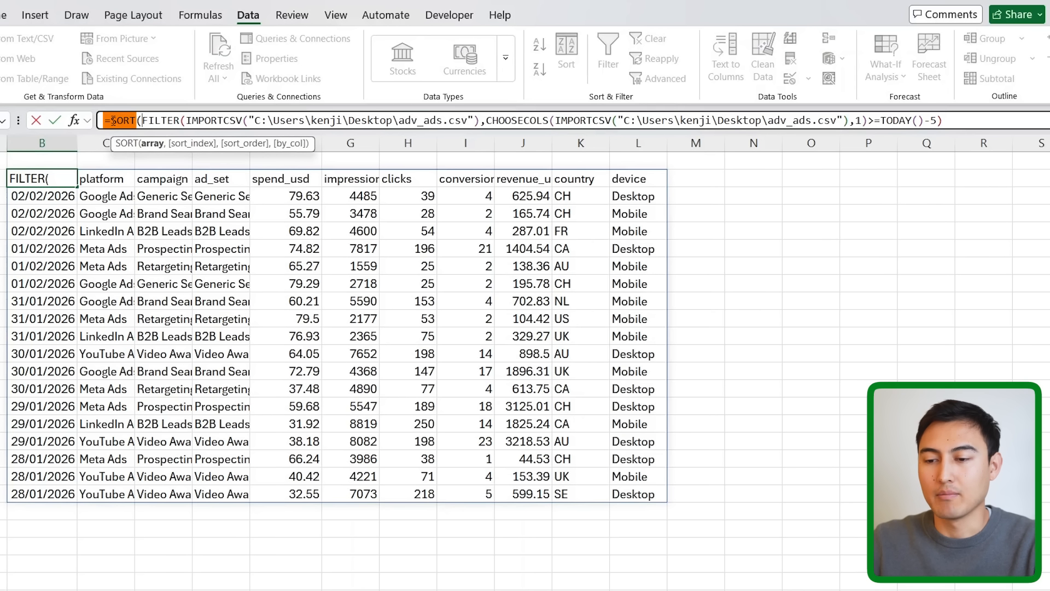
left_click(947, 121)
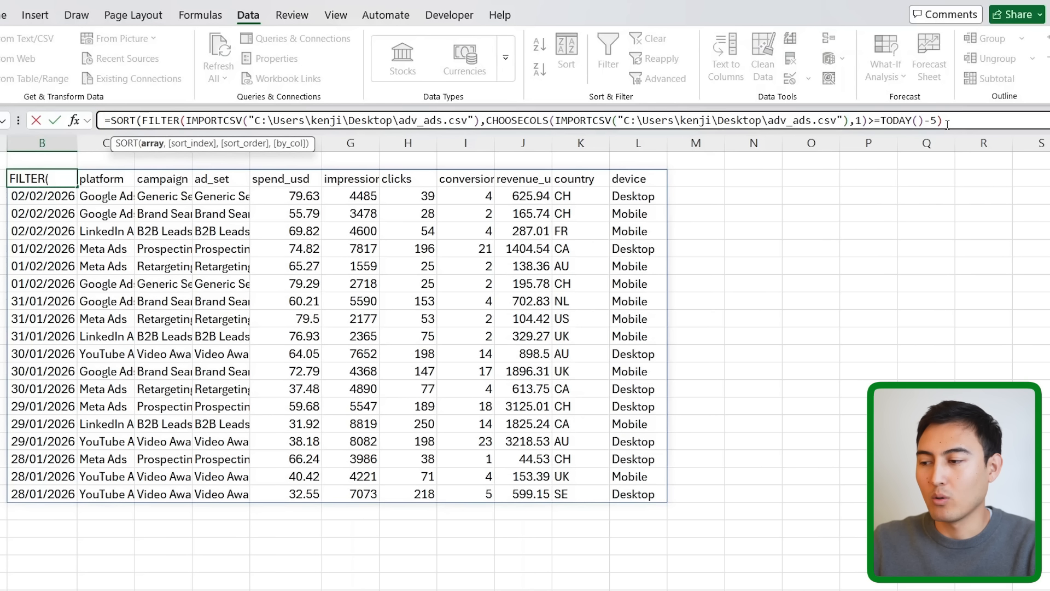
type(",")
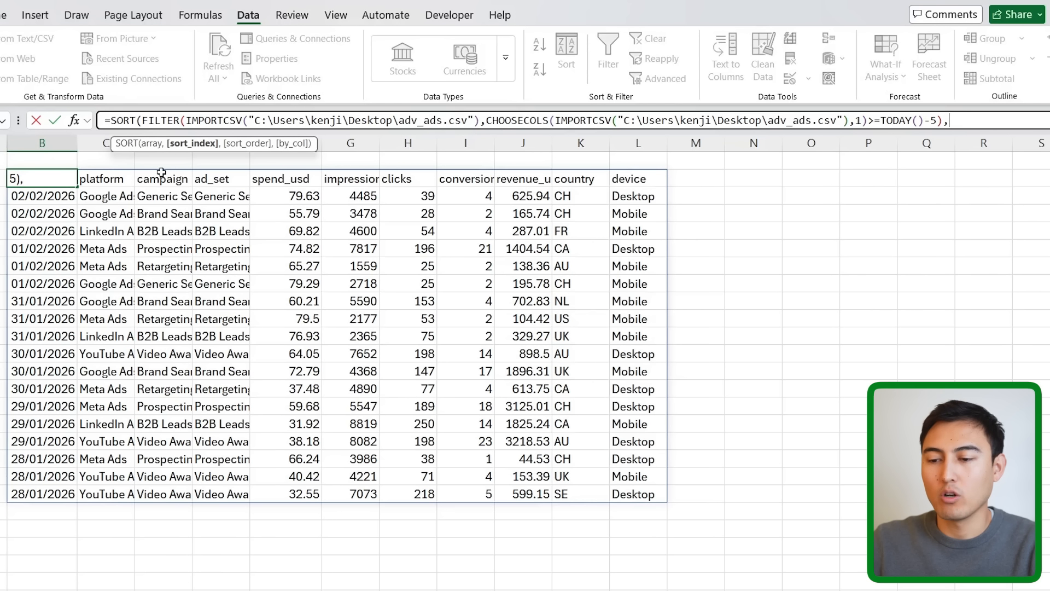
type("5")
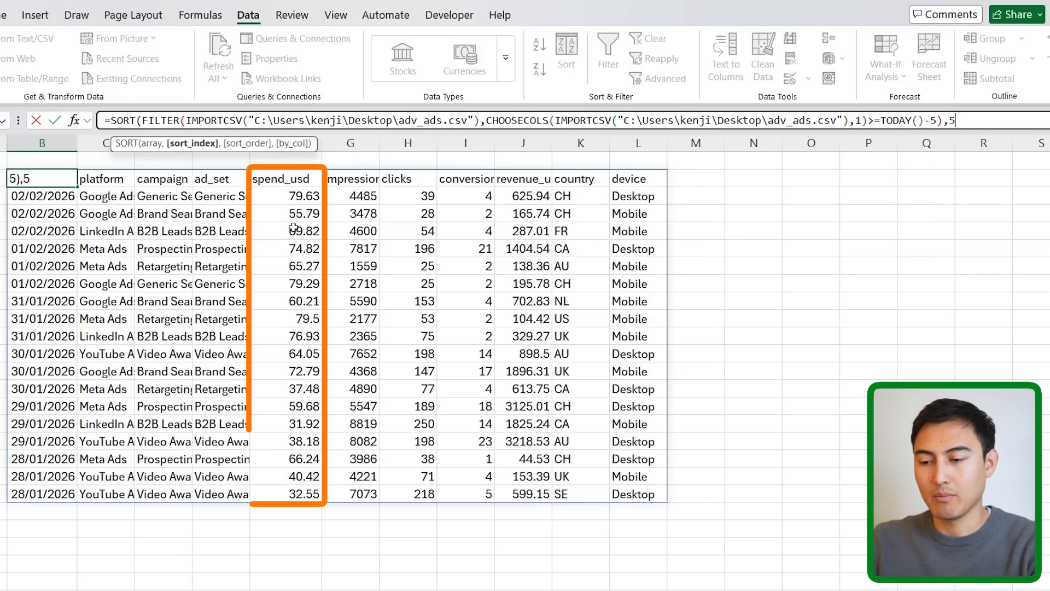
type(",")
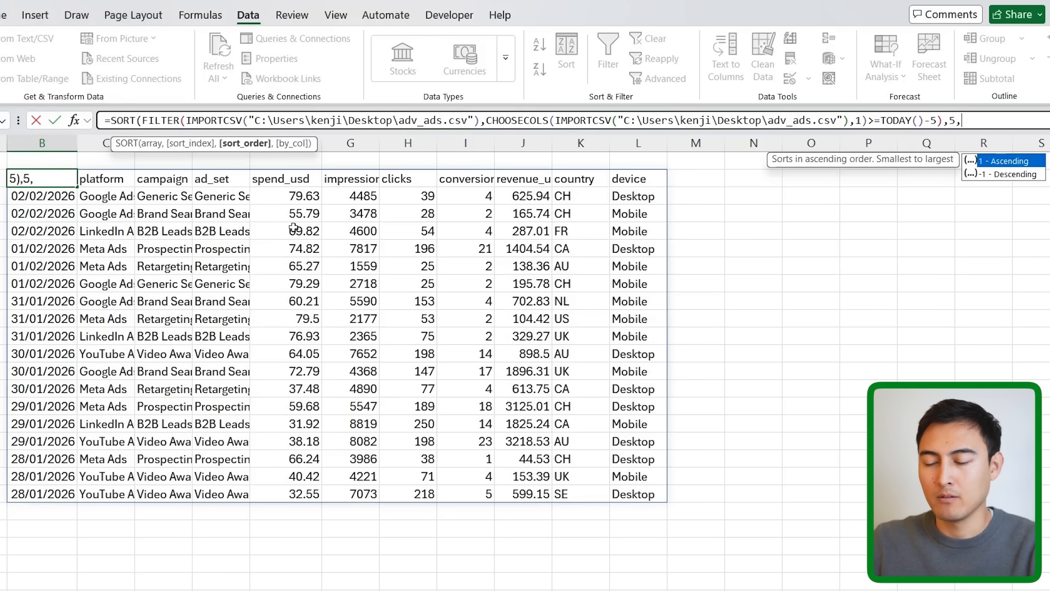
key("Down")
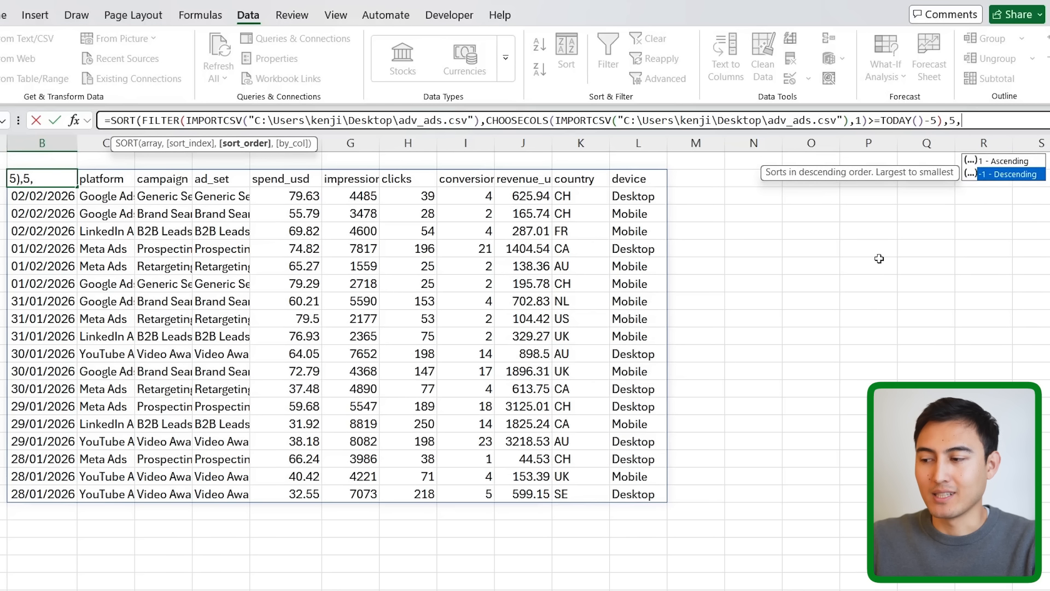
key("Tab")
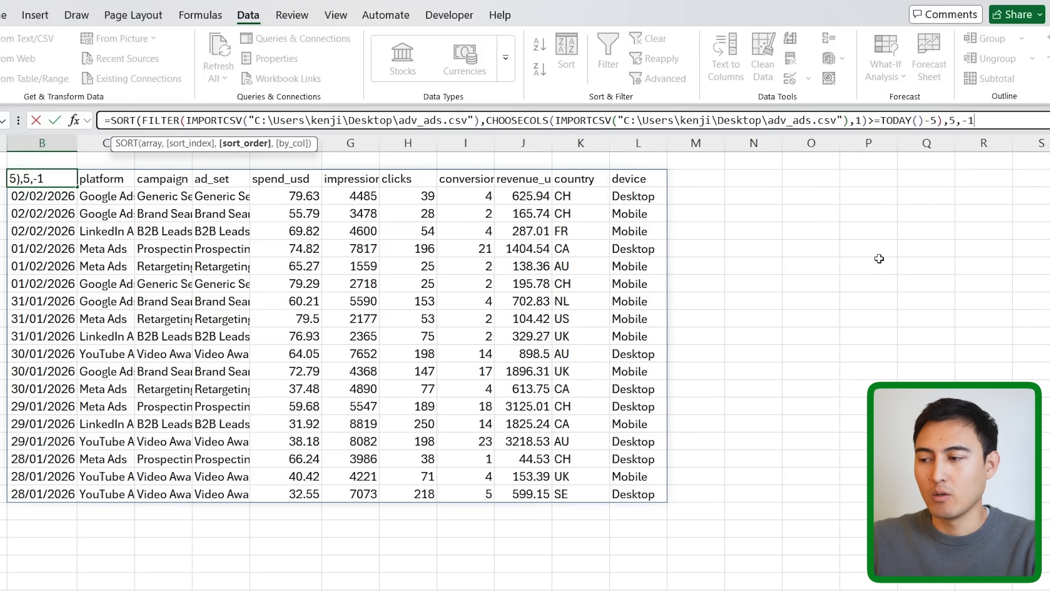
key("Return")
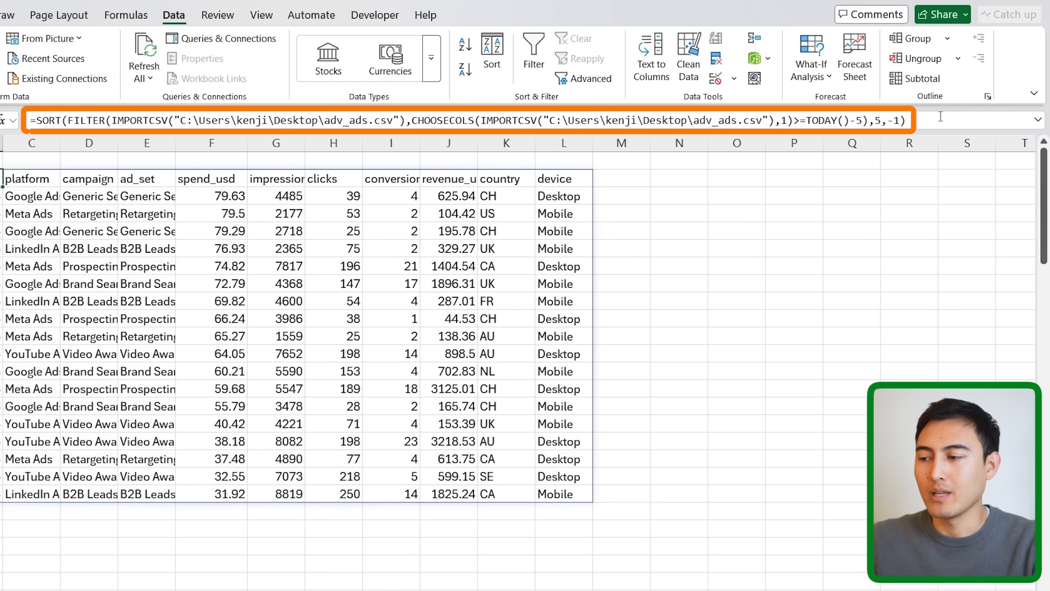
Step: Expand the formula bar and break B2's formula into three lines, before CHOOSECOLS and after its column number 1
left_click(1038, 120)
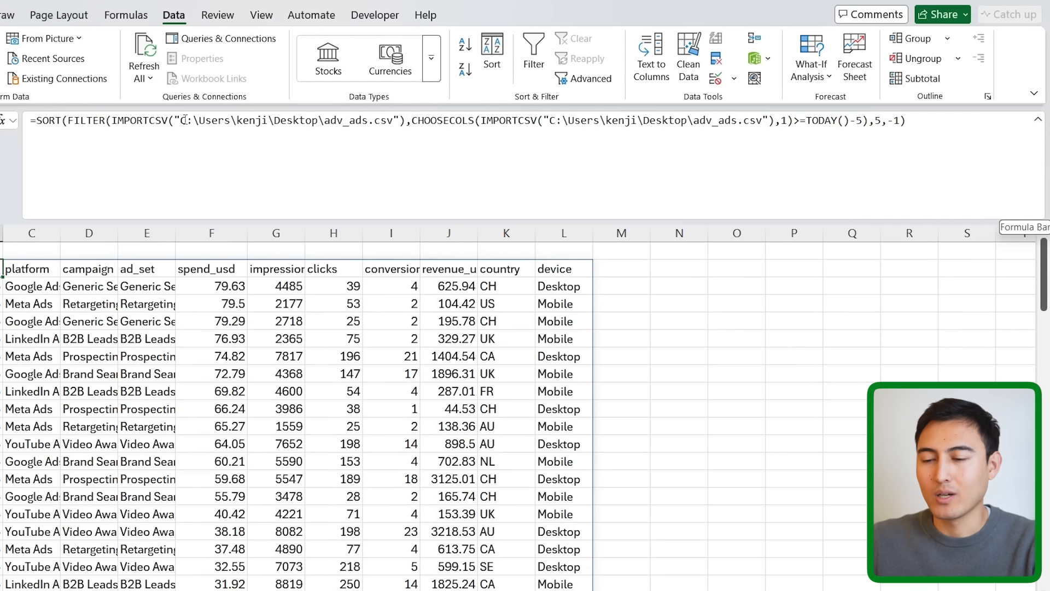
left_click(415, 120)
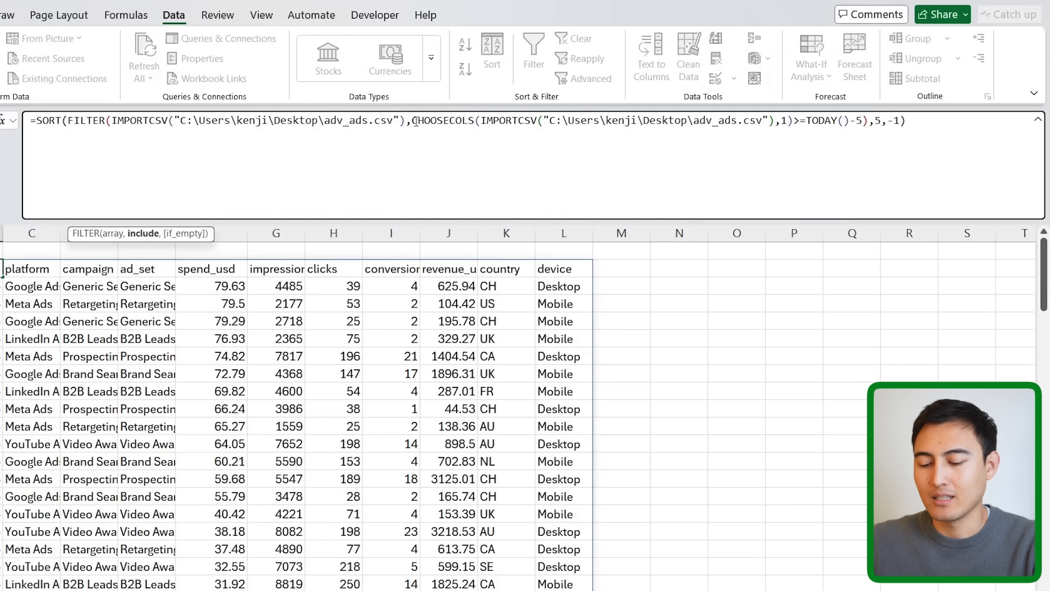
key("alt+Return")
key("BackSpace")
key("alt+Return")
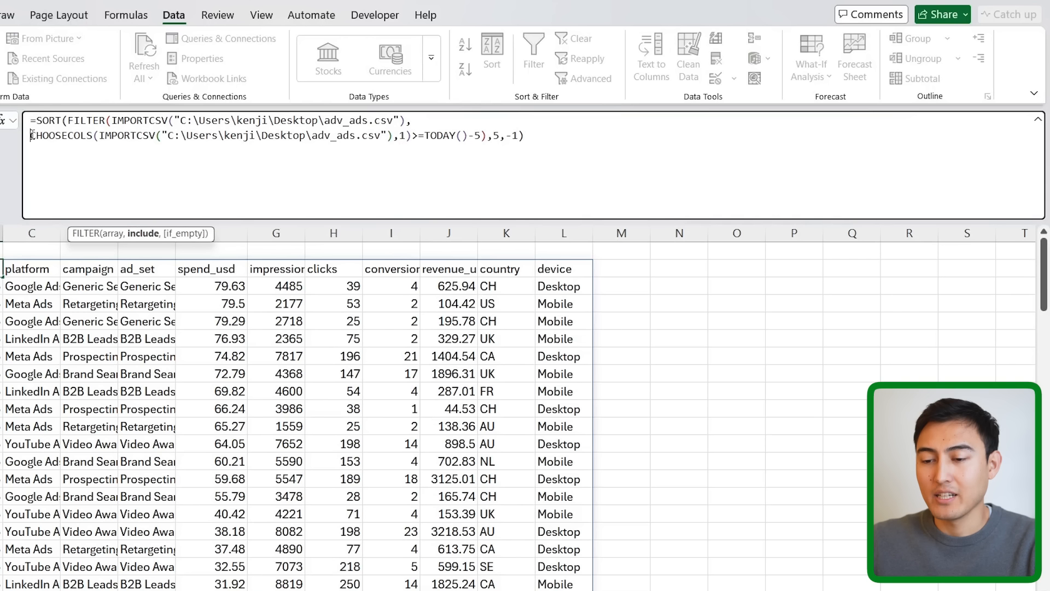
left_click(408, 134)
key("alt+Return")
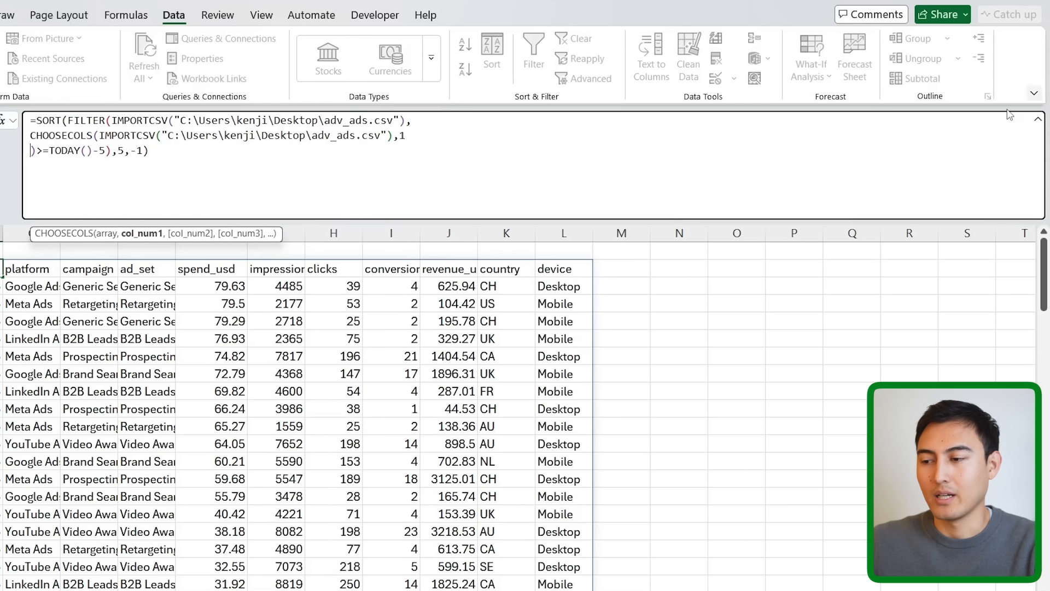
left_click(1037, 120)
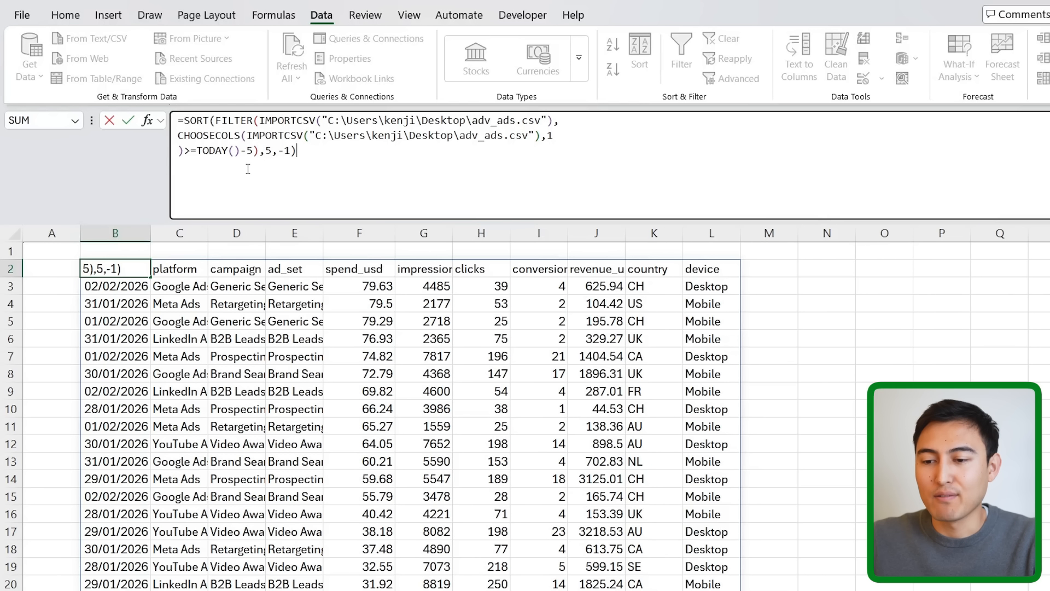
key("ctrl+a")
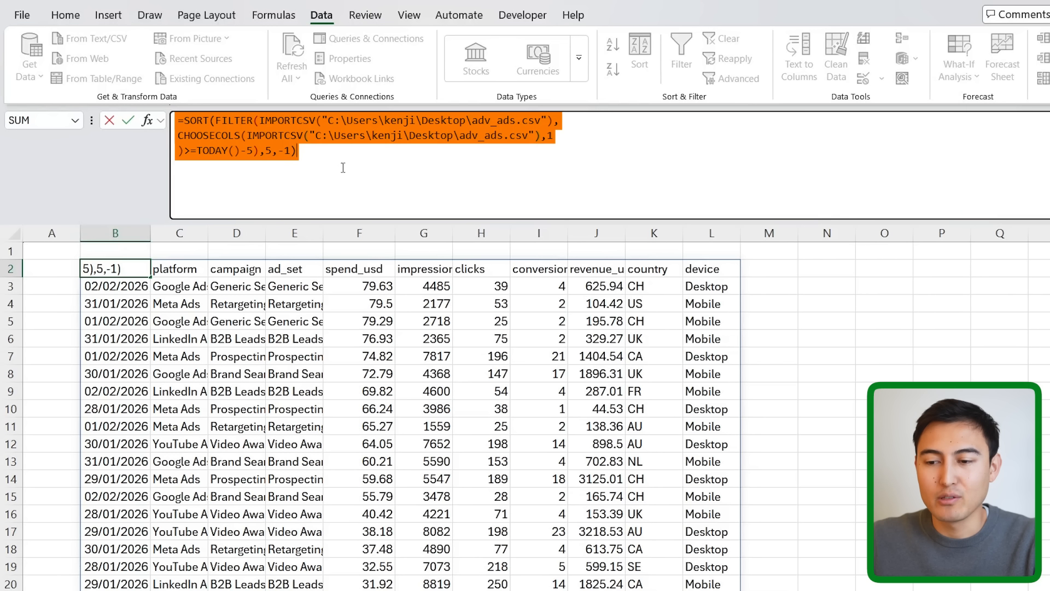
left_click(342, 166)
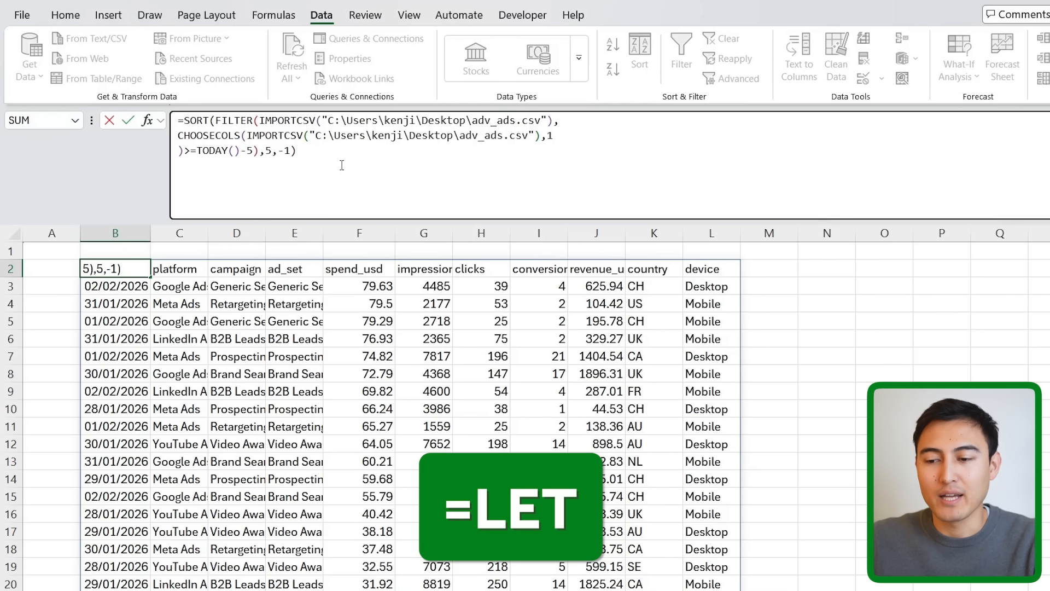